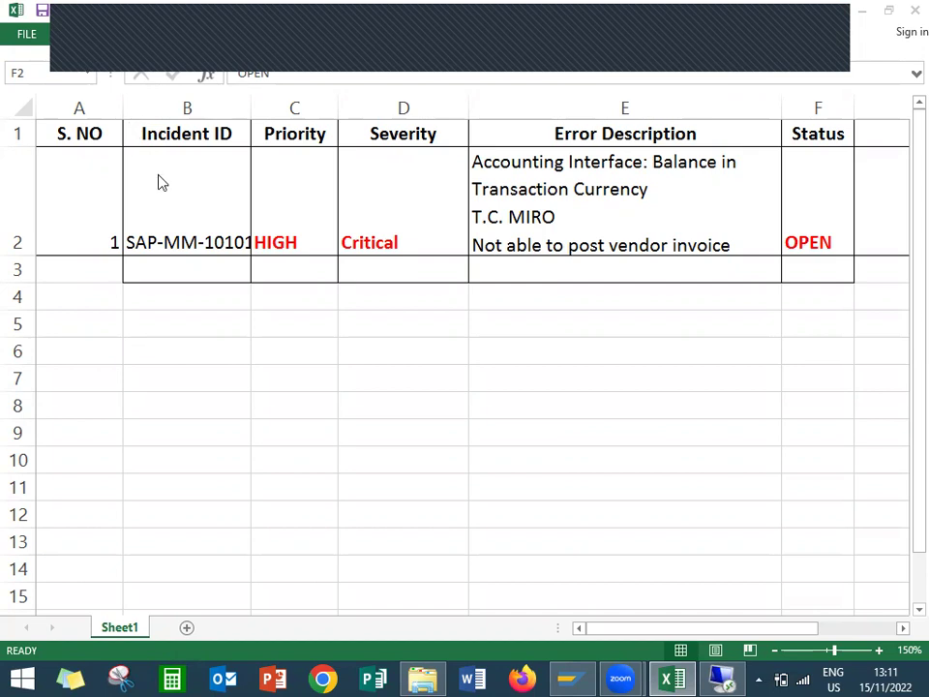
Review the ticket's incident ID, error description, status, severity and priority.
left_click(212, 198)
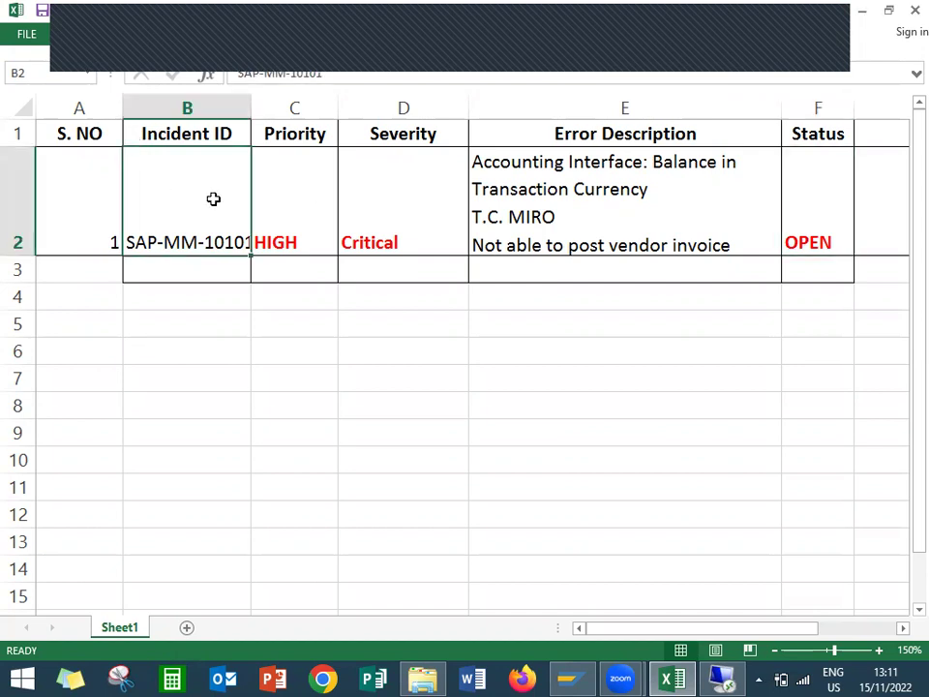
left_click(500, 217)
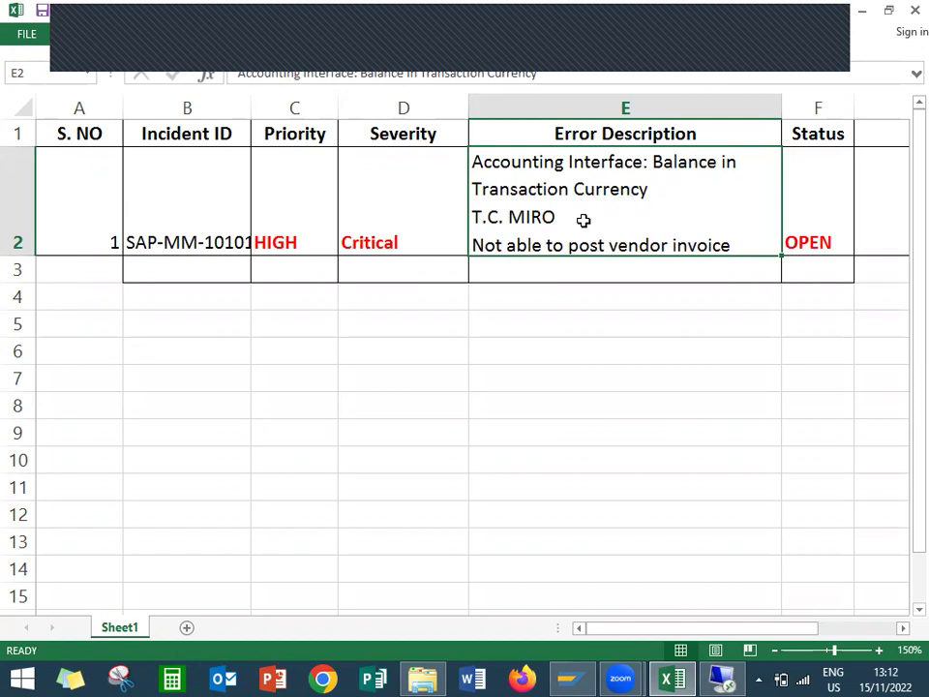
left_click(809, 222)
left_click(417, 208)
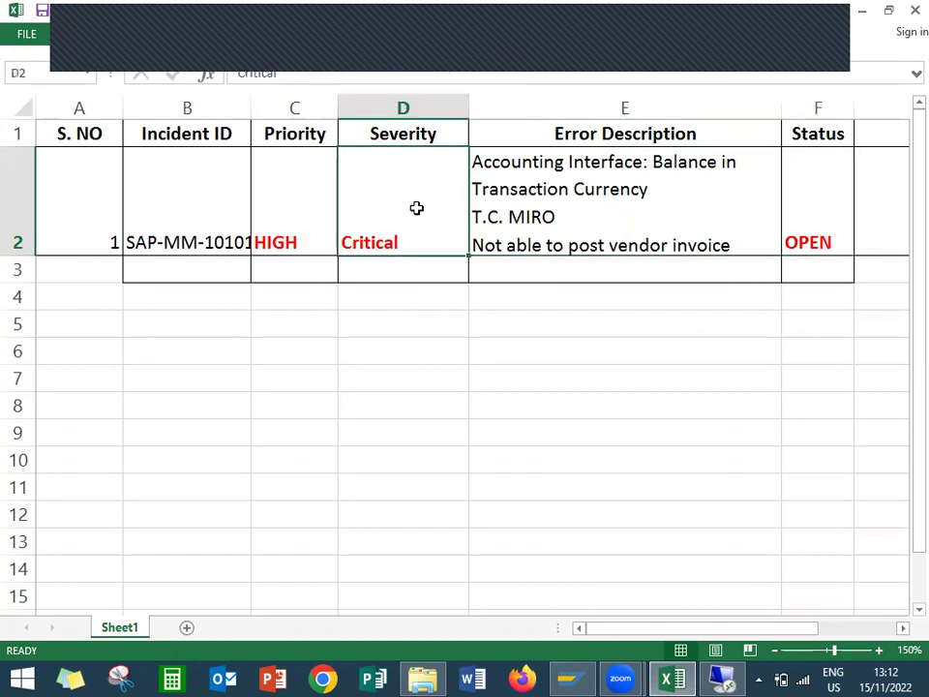
left_click(284, 210)
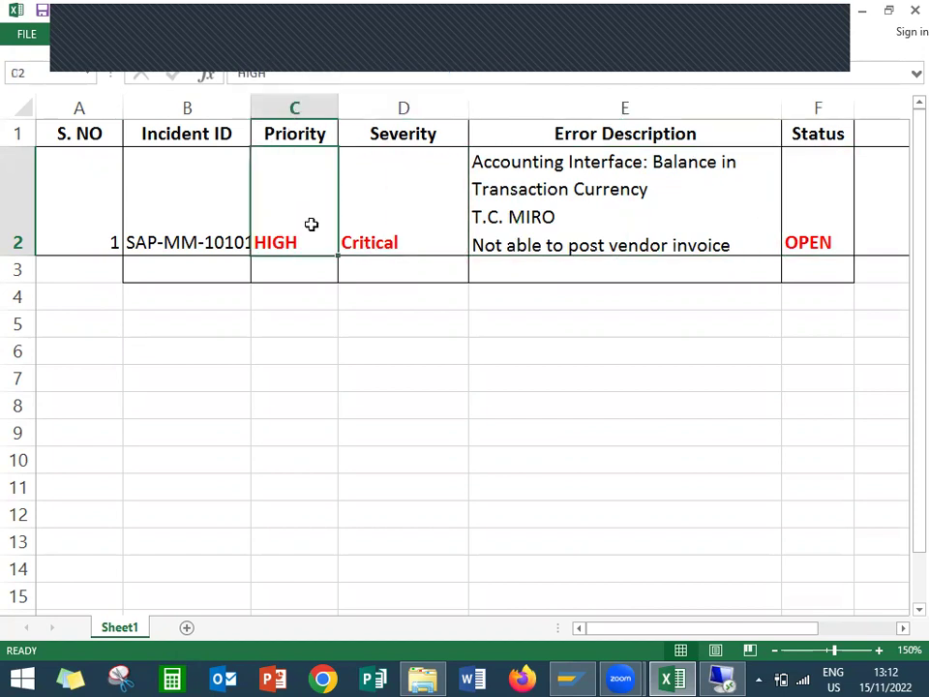
Start a purchase order for supplier 100101, purchasing org HK02, purchasing group 001.
left_click(706, 677)
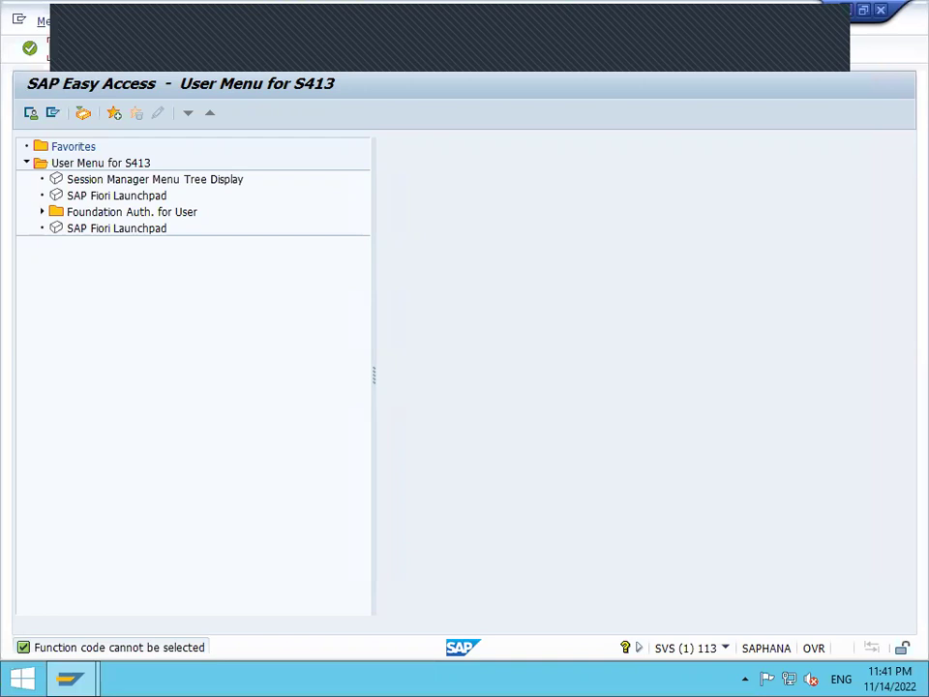
key("Return")
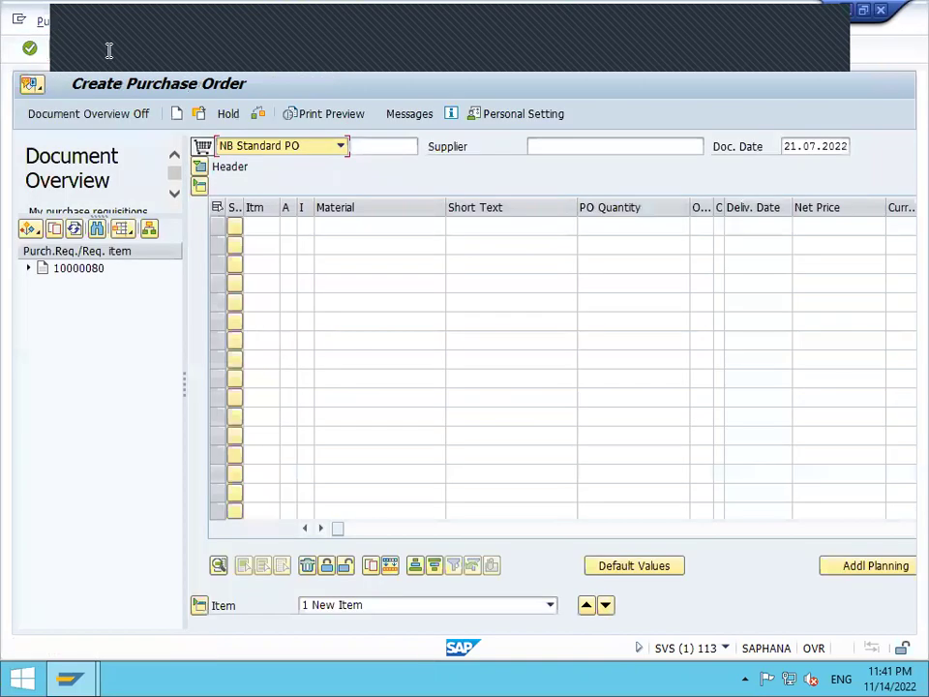
left_click(599, 148)
type("100101")
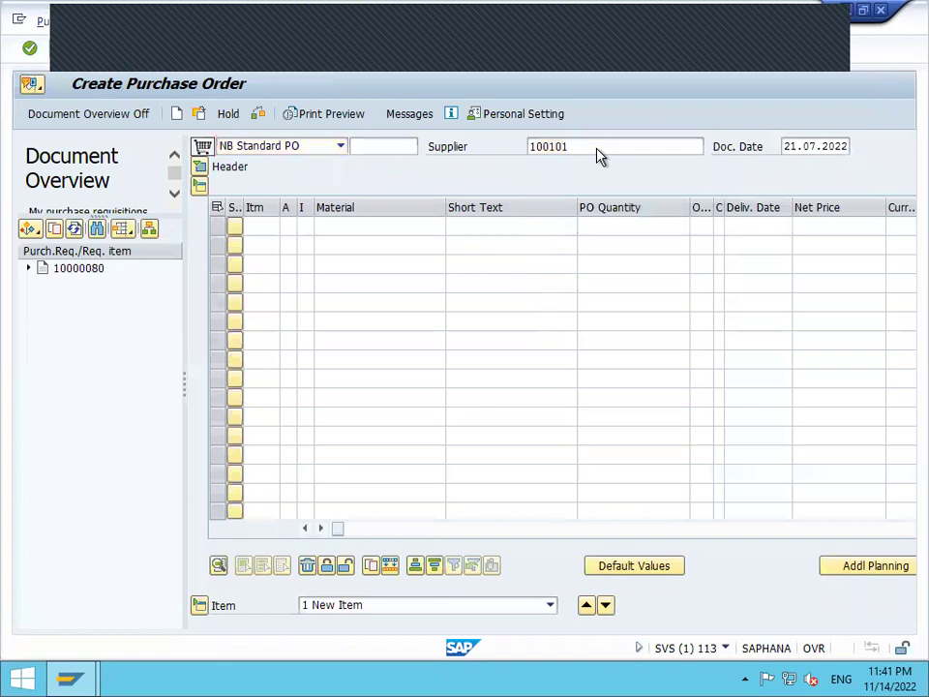
key("Return")
type("HK02")
key("Return")
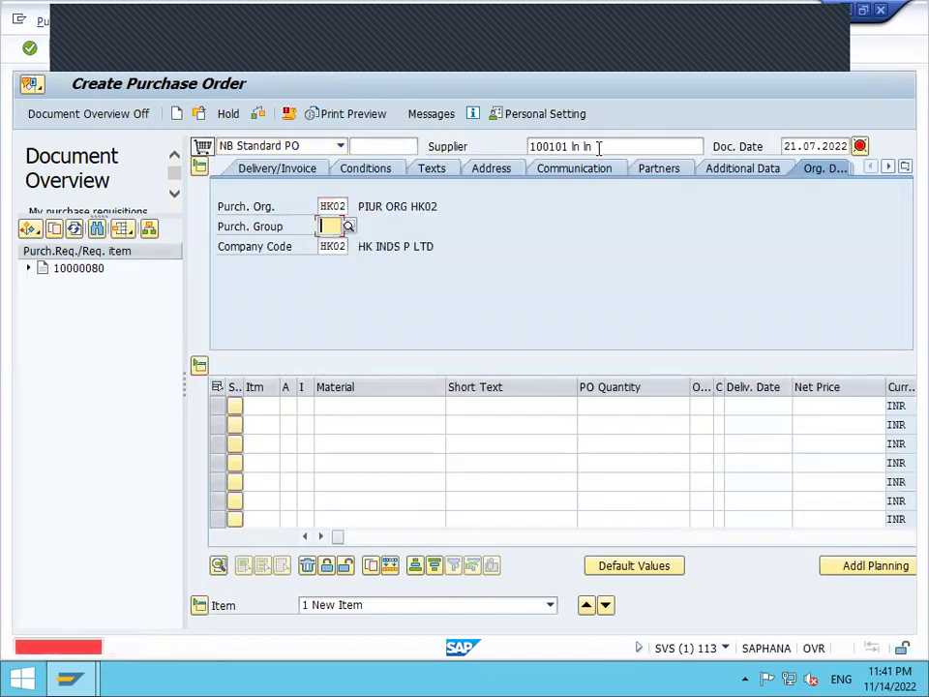
type("001")
key("Return")
Add an item for material 590 with quantity 10 KG.
left_click(393, 404)
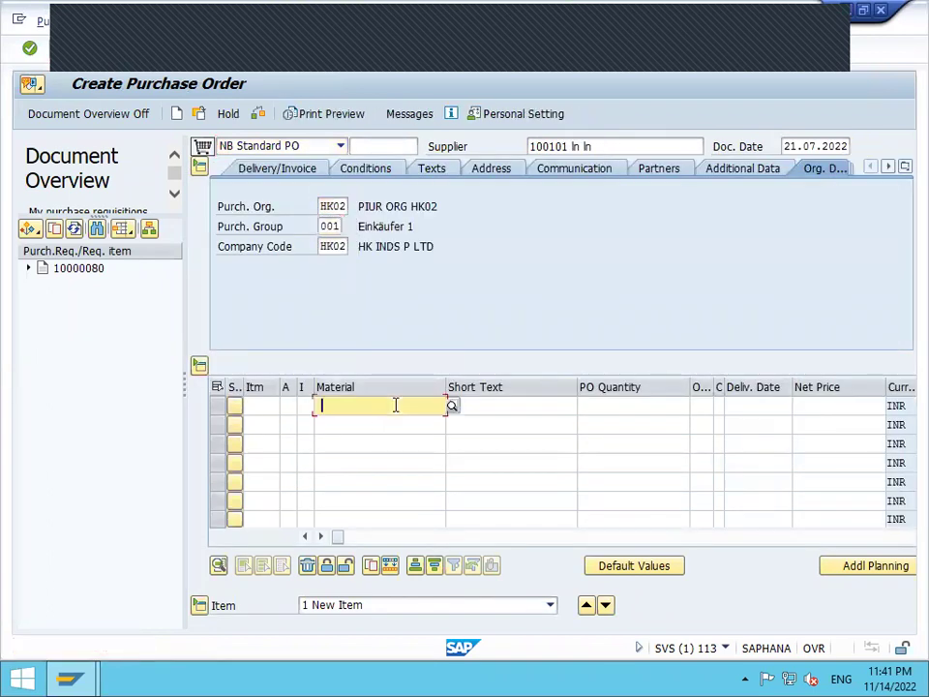
type("590")
key("Return")
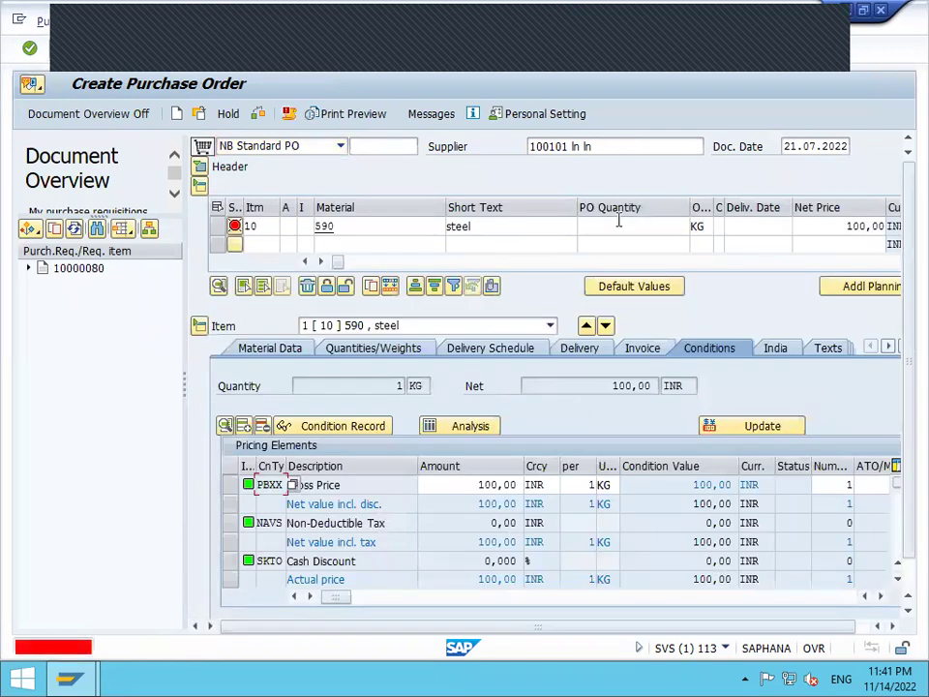
left_click(618, 222)
type("10")
key("Return")
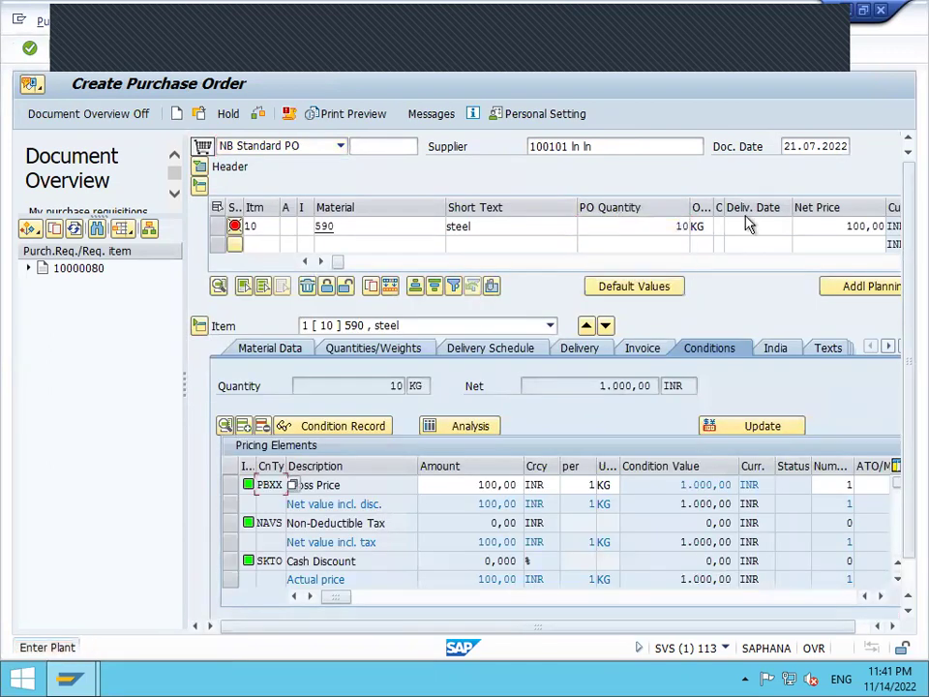
left_click(529, 262)
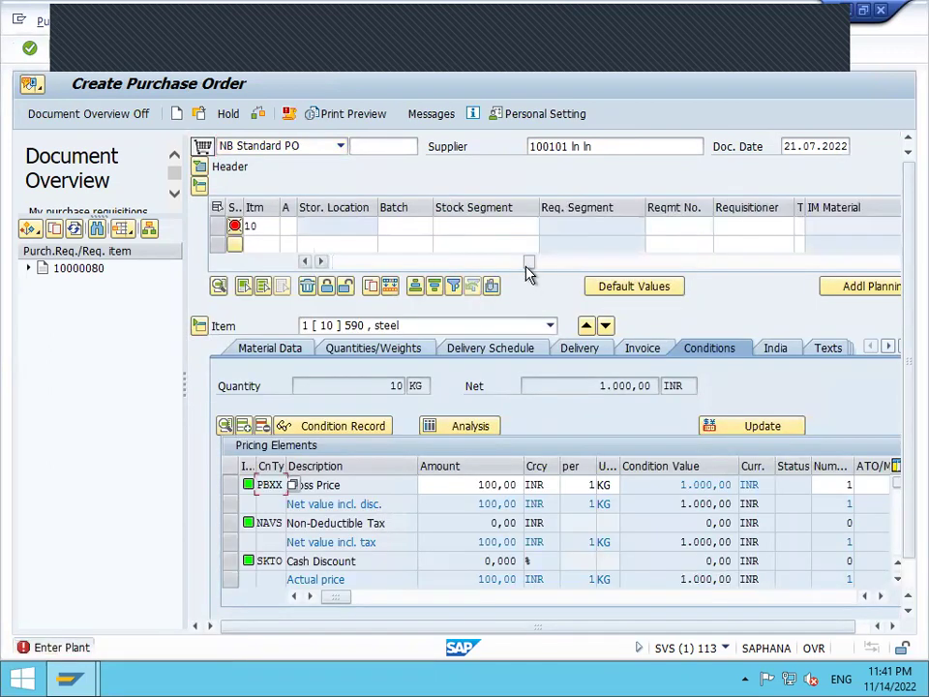
left_click(365, 261)
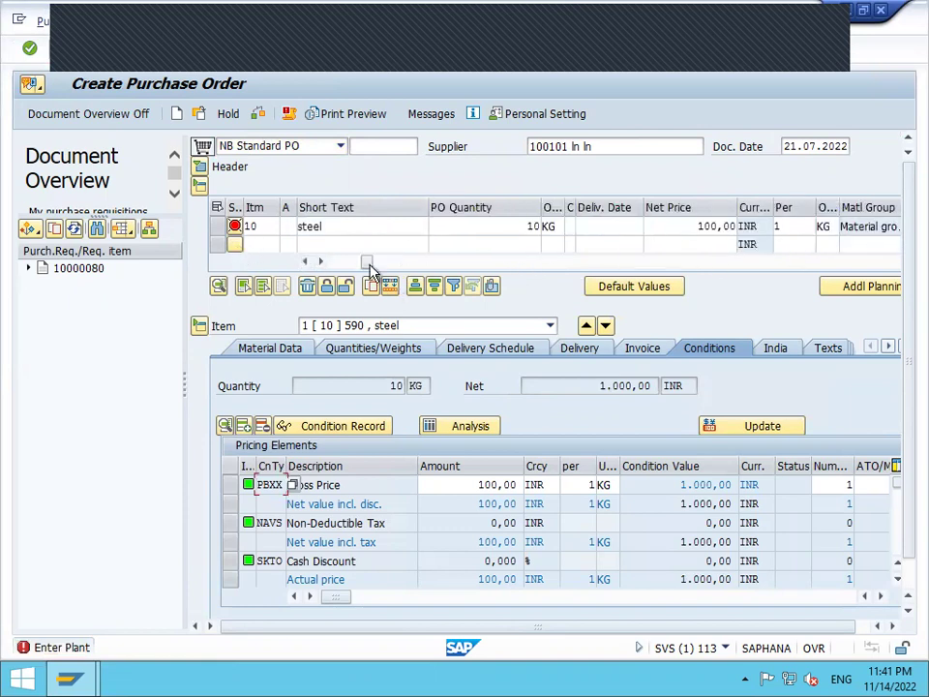
left_click_drag(367, 262, 430, 263)
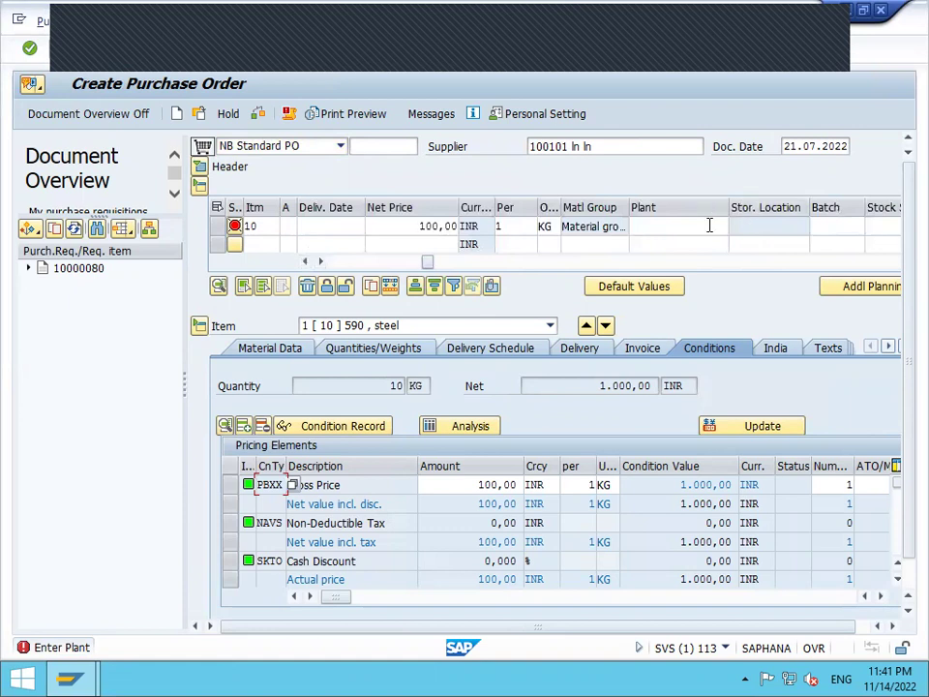
Set the item's plant to HK02.
left_click(707, 226)
key("Return")
key("Return")
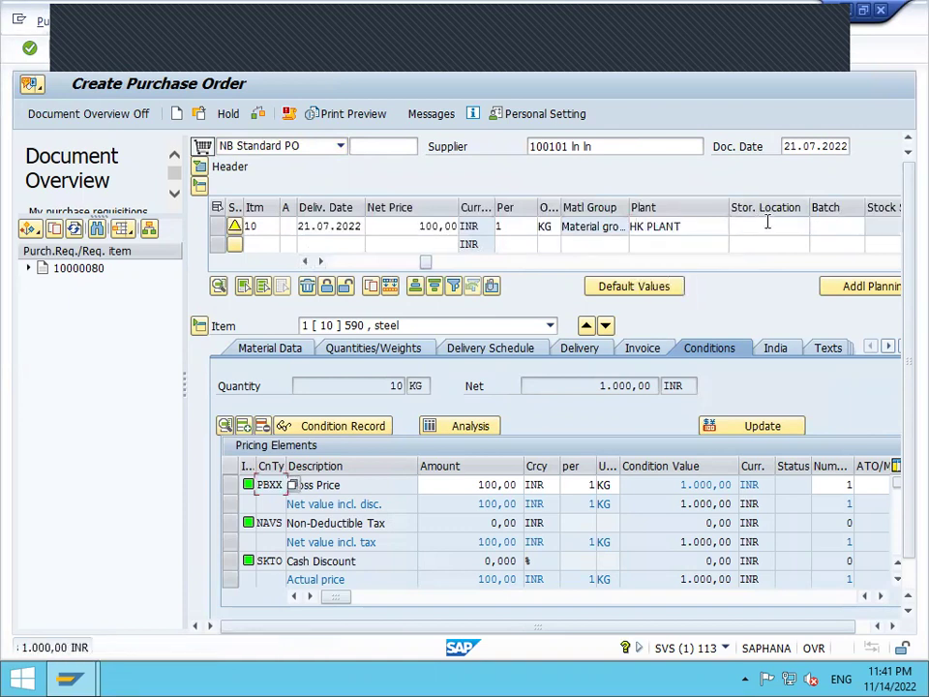
left_click(764, 225)
type("HK02")
key("Return")
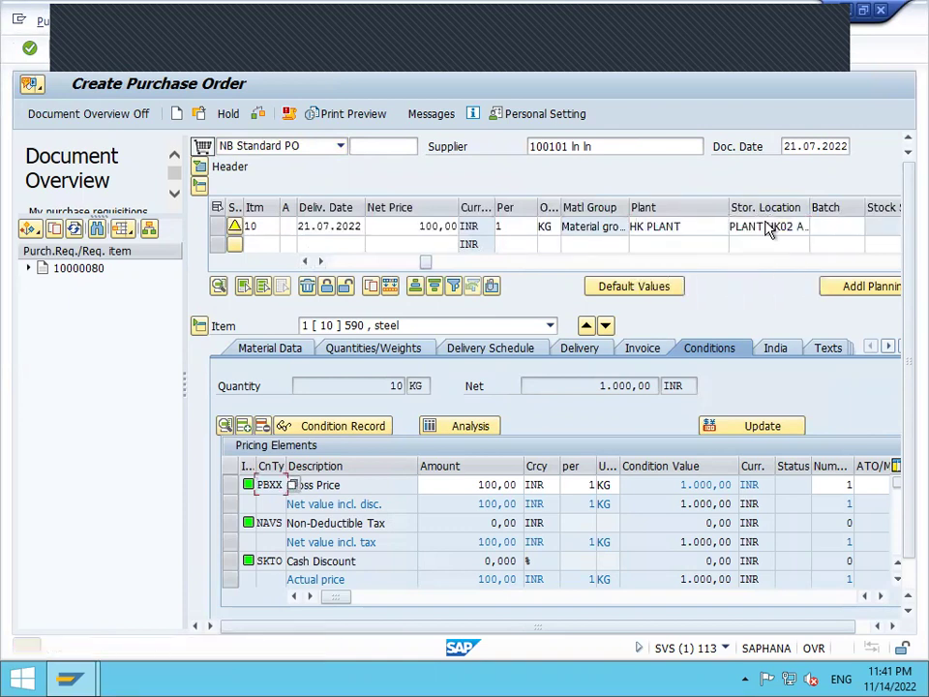
key("ctrl+s")
left_click(243, 358)
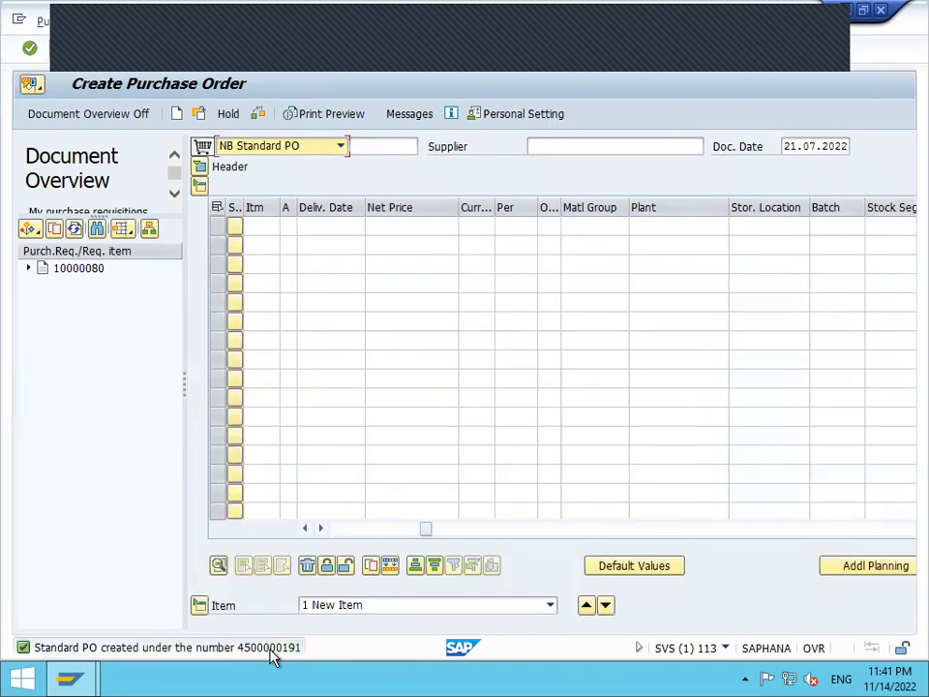
left_click(270, 653)
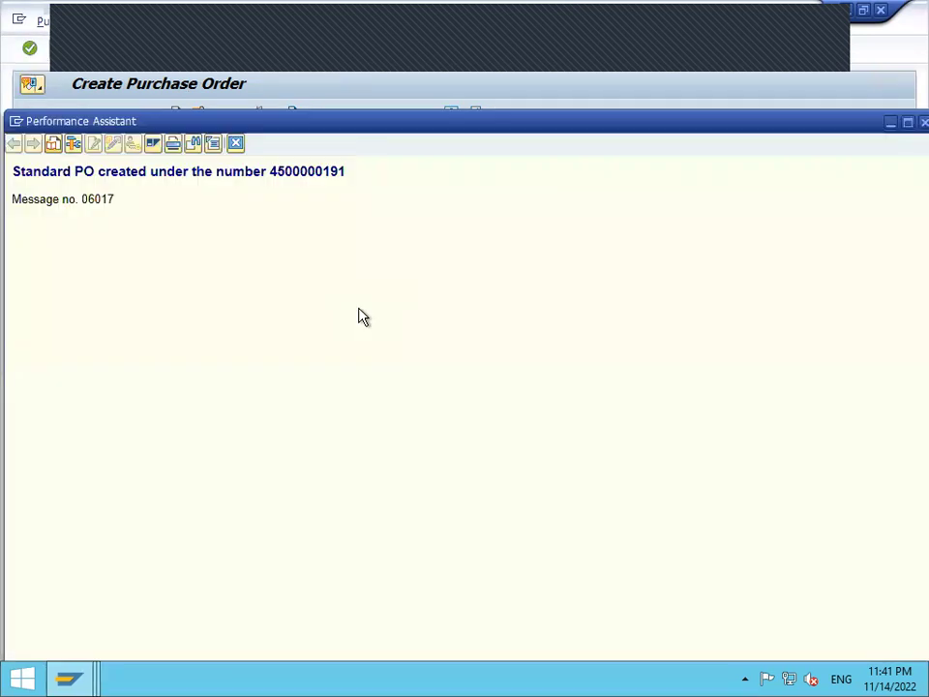
double_click(322, 171)
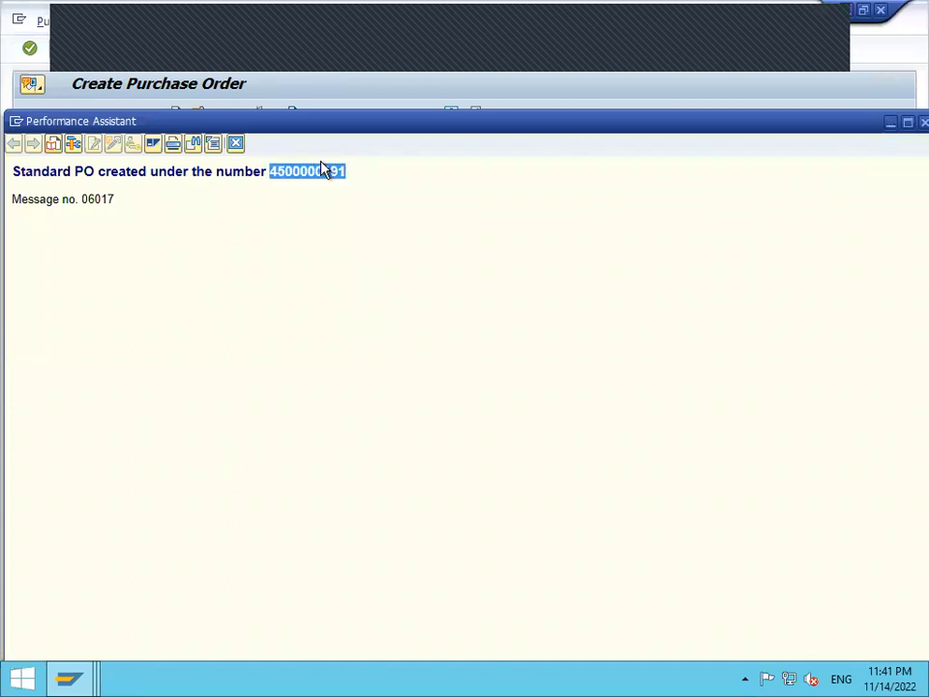
left_click(235, 144)
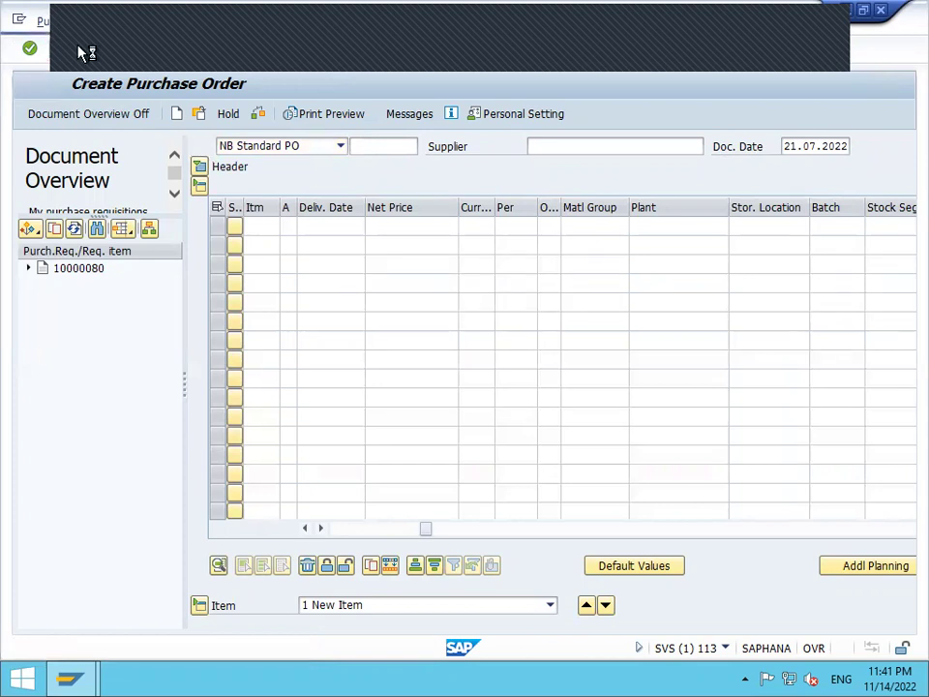
key("Return")
type("4500000191")
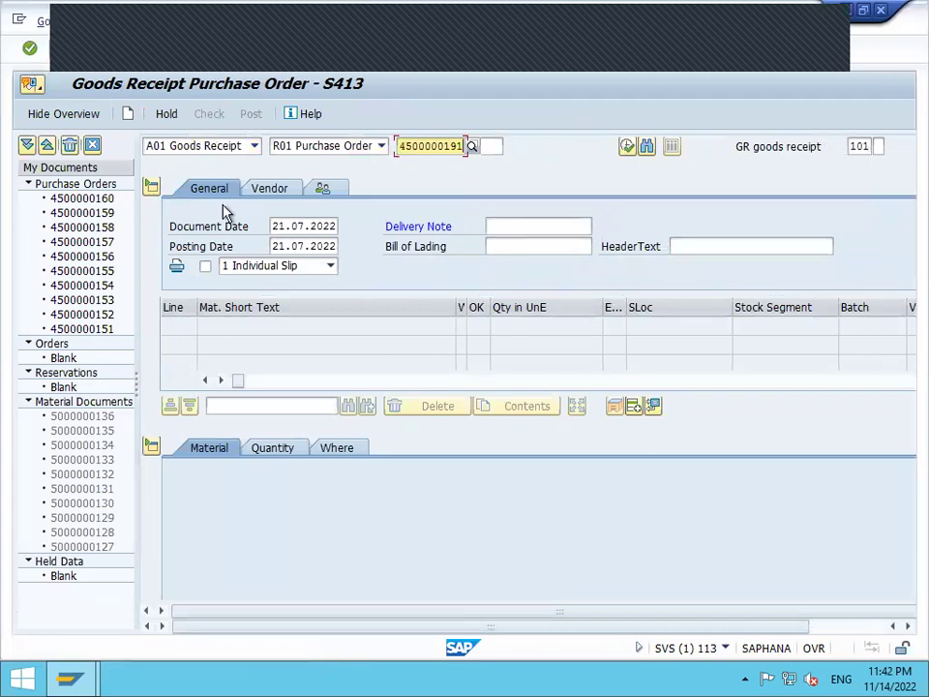
key("Return")
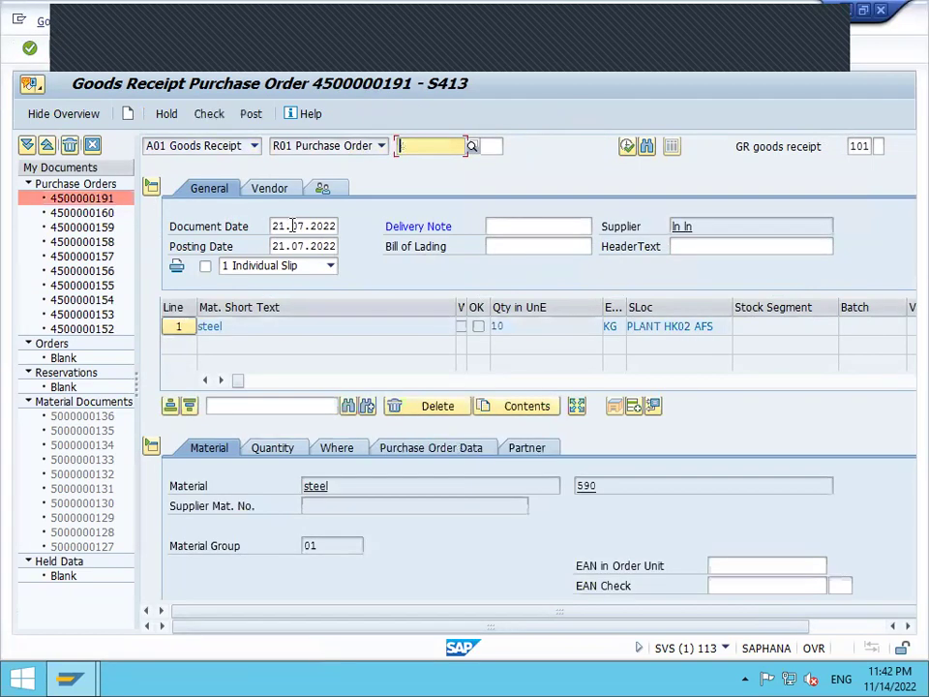
left_click(292, 225)
key("Down")
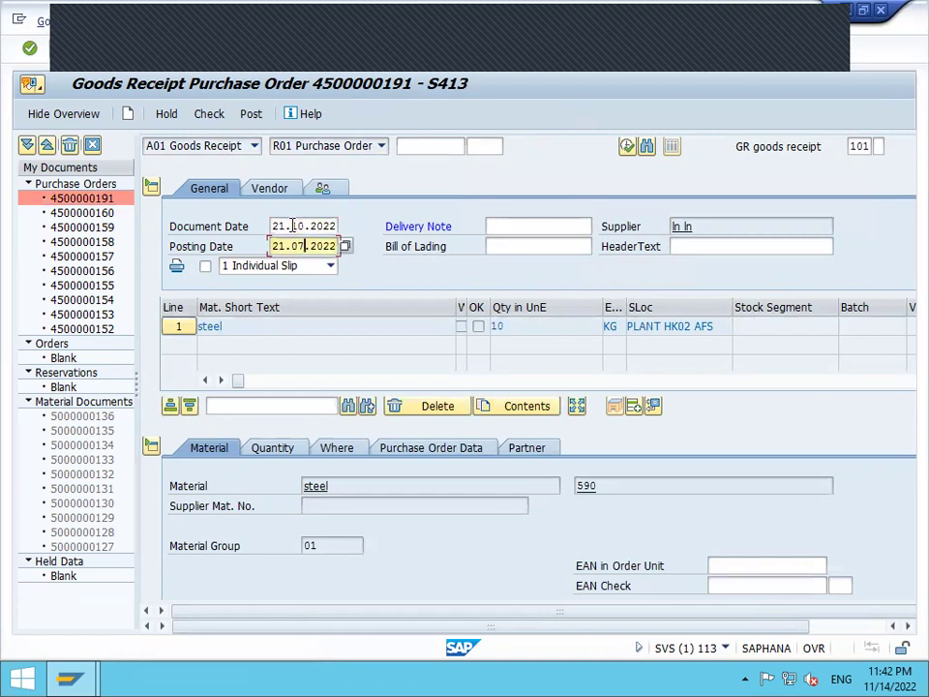
key("Home")
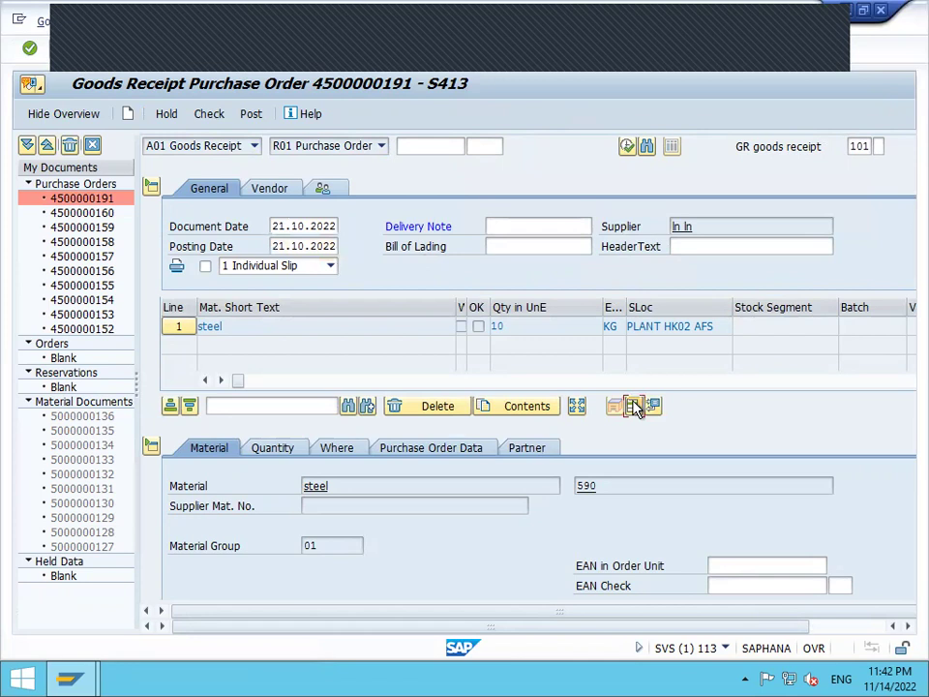
left_click(478, 326)
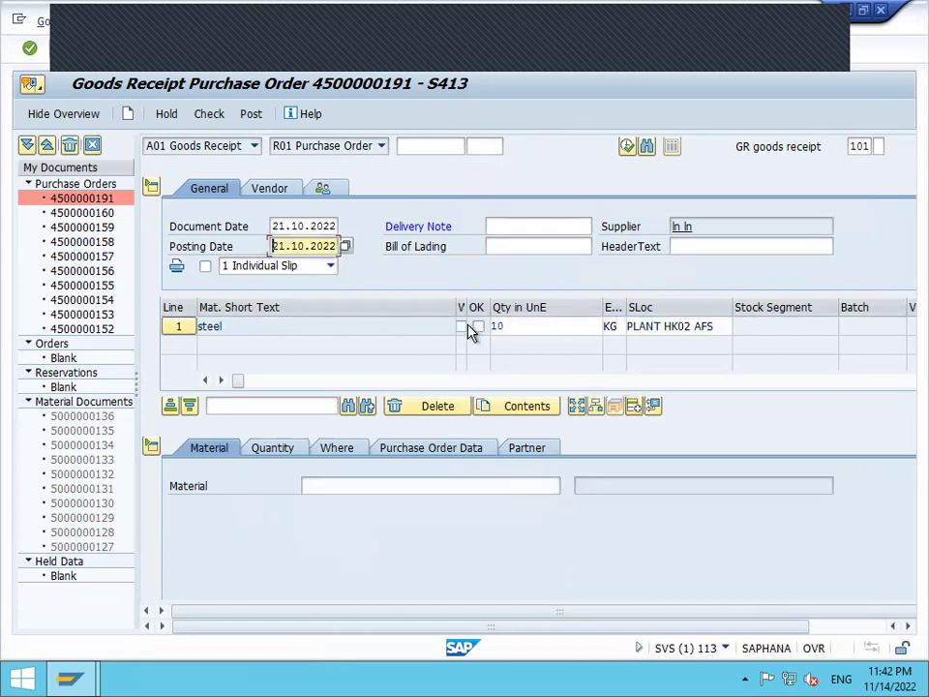
left_click(256, 116)
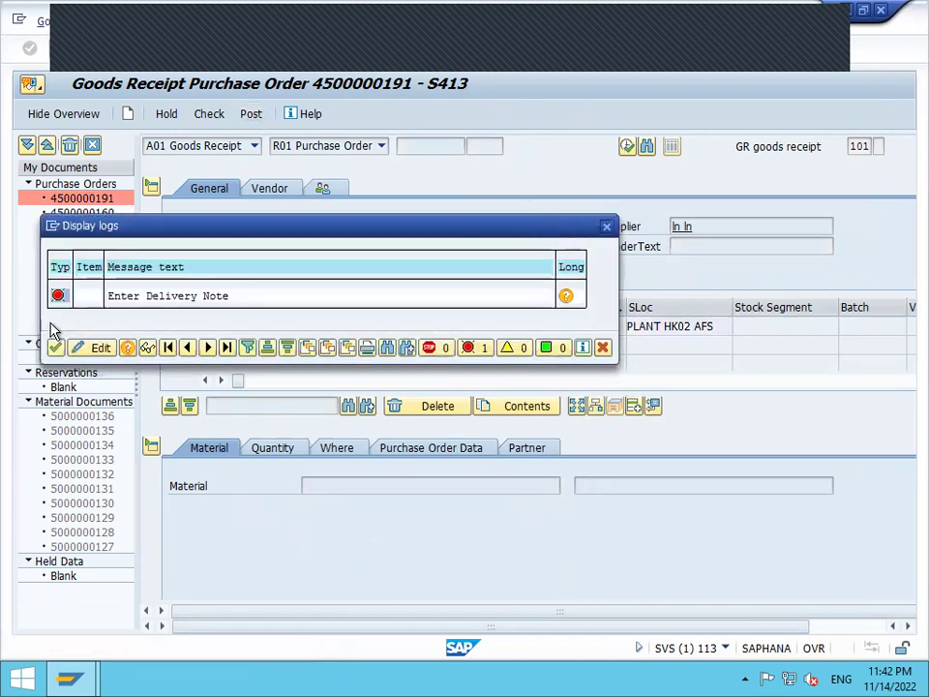
key("Return")
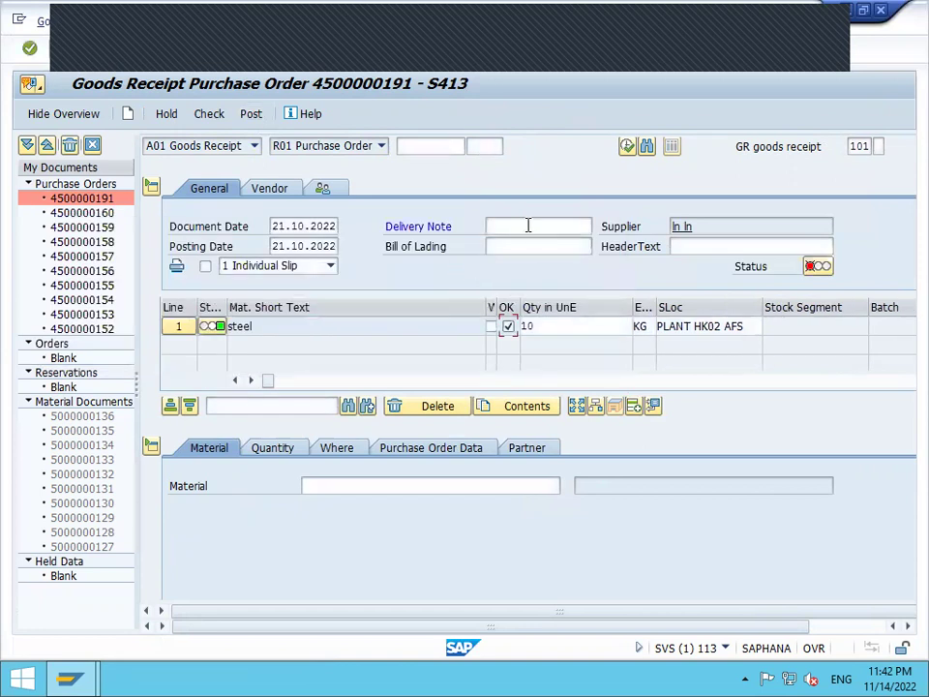
left_click(526, 225)
type("4500000191")
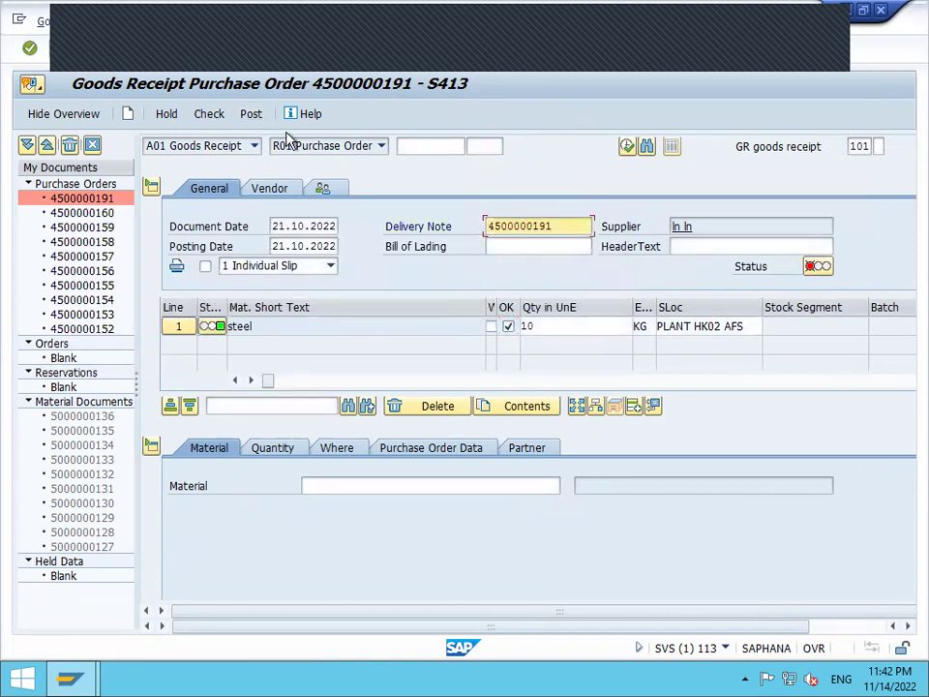
left_click(251, 116)
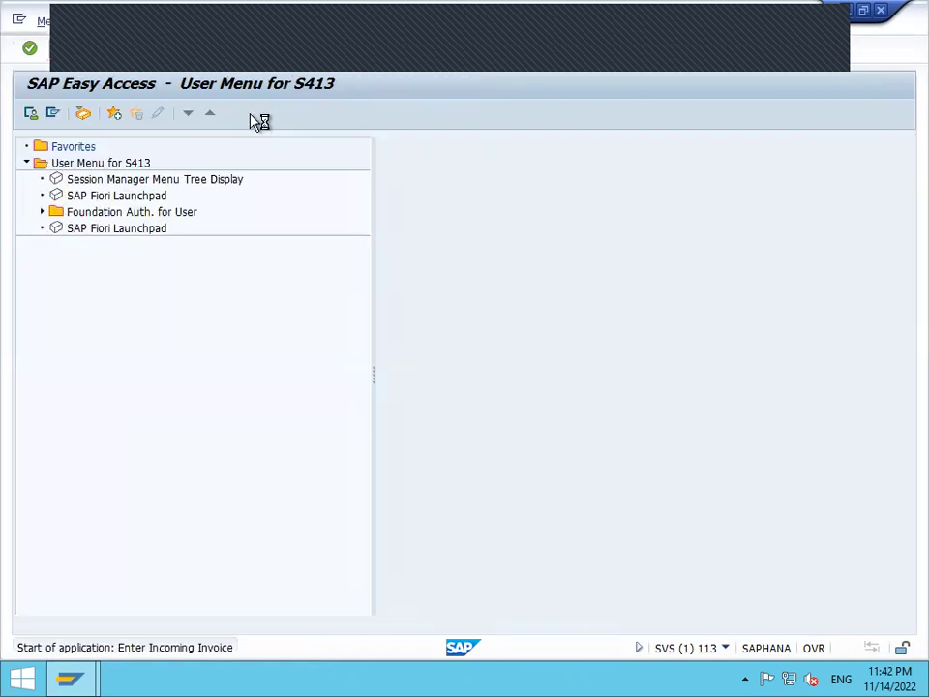
Set invoice and posting dates to 21.10.2022 and choose tax code M1 (CGST/SGST 9%).
key("Down")
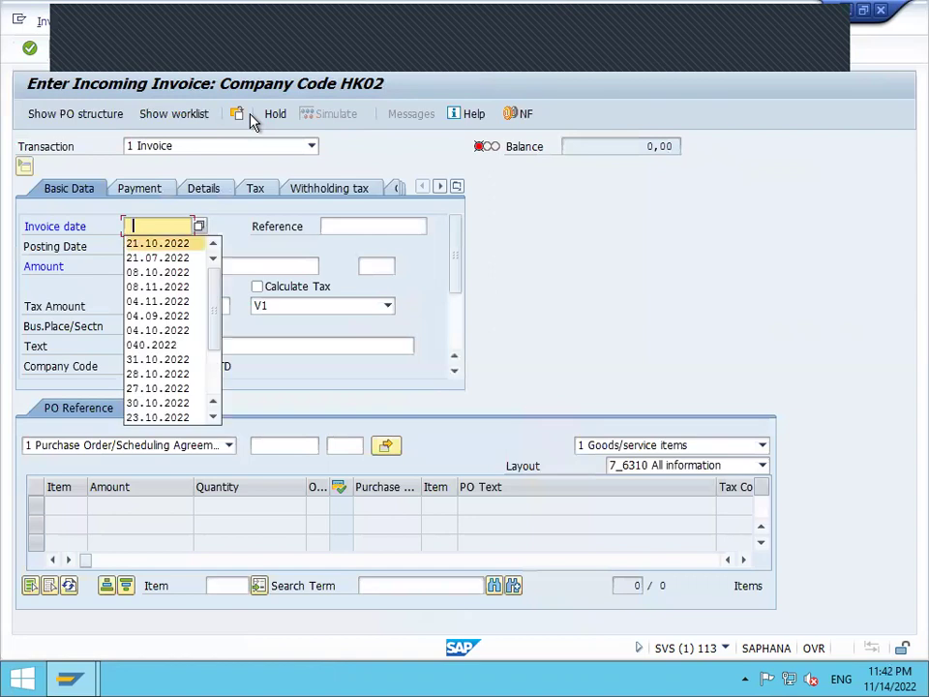
key("Return")
key("Return")
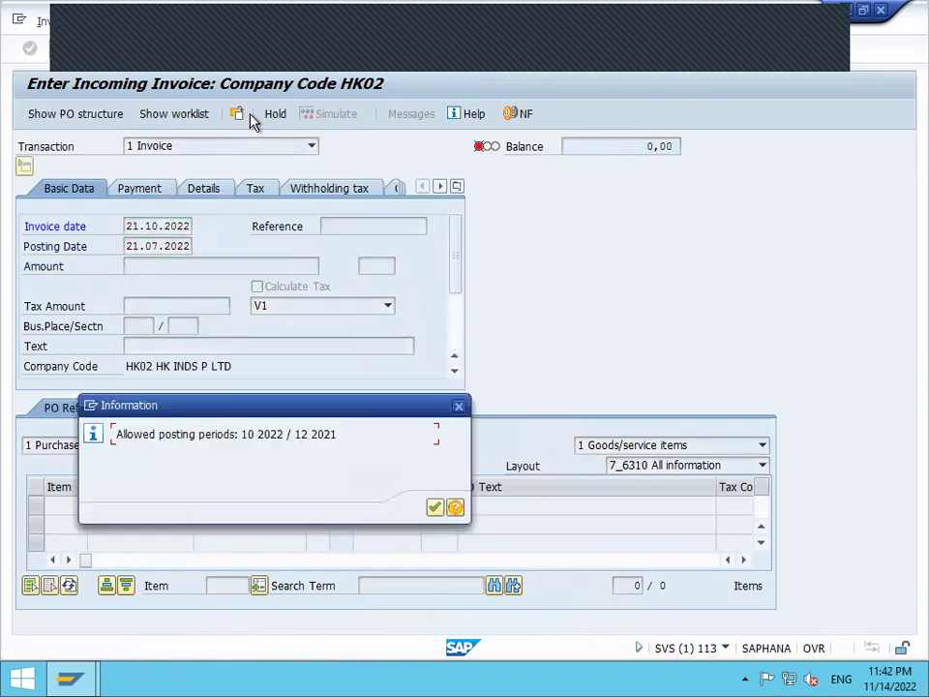
key("Return")
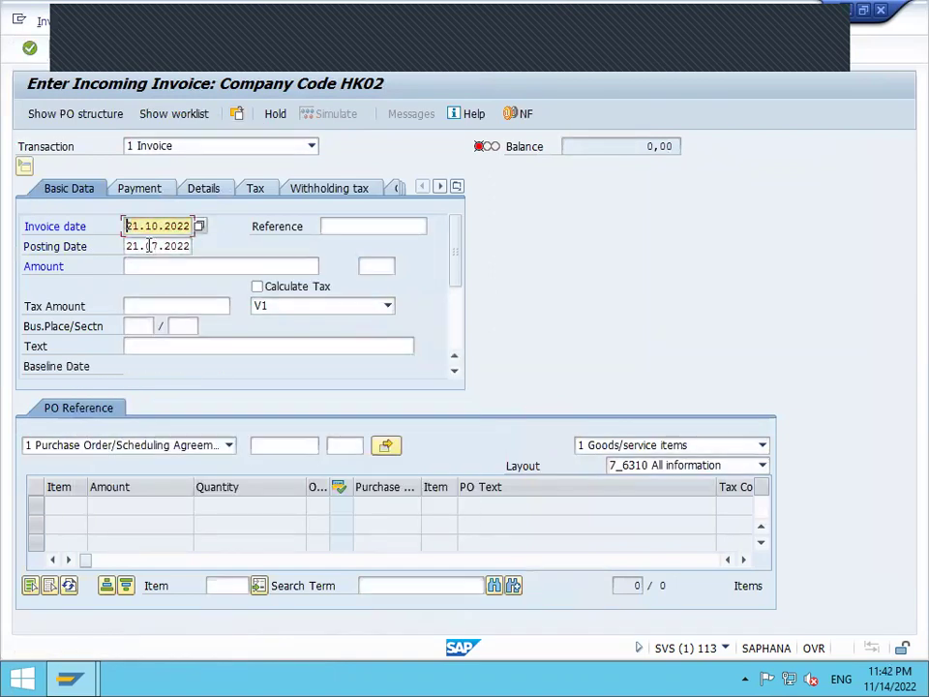
left_click(148, 245)
key("Return")
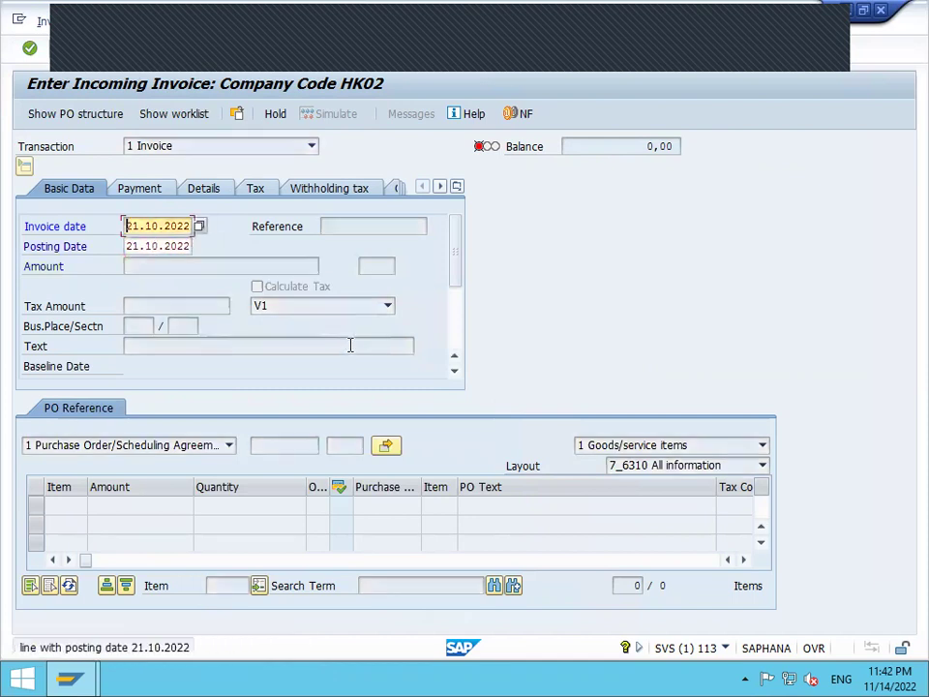
key("Return")
left_click(368, 311)
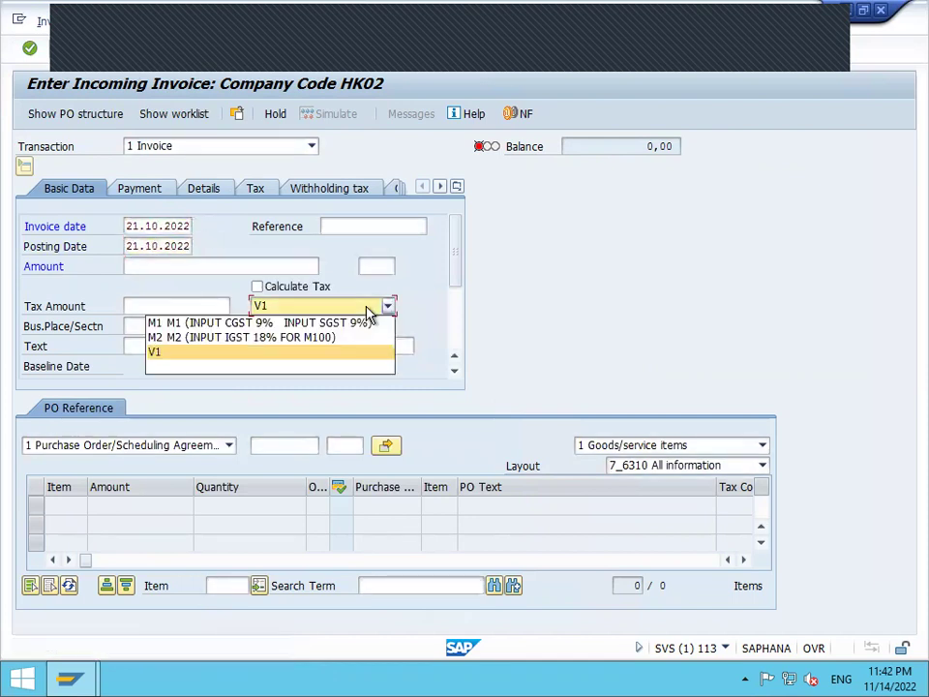
left_click(357, 322)
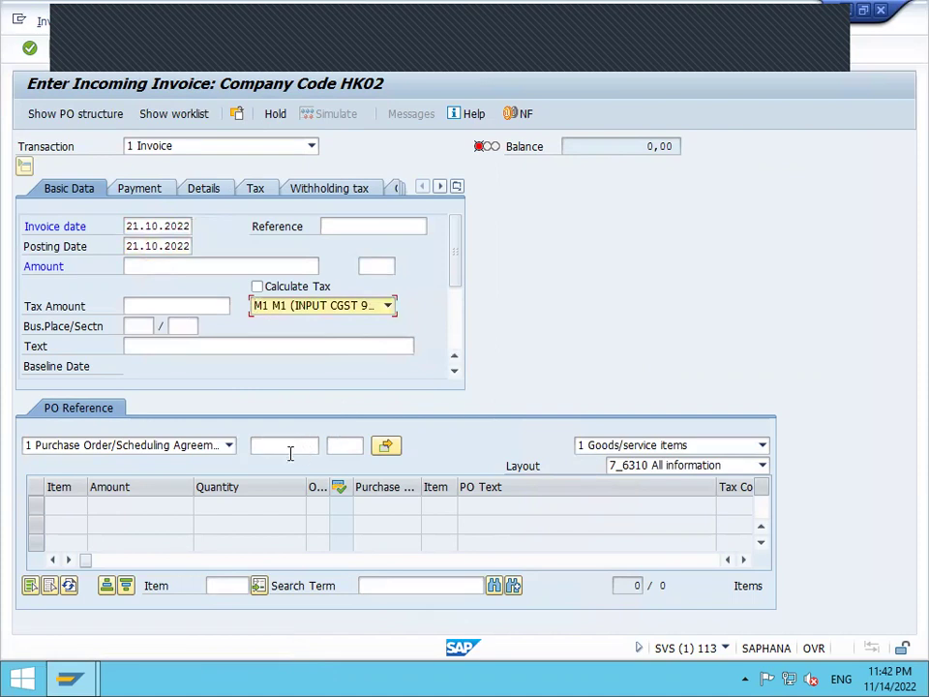
left_click(257, 287)
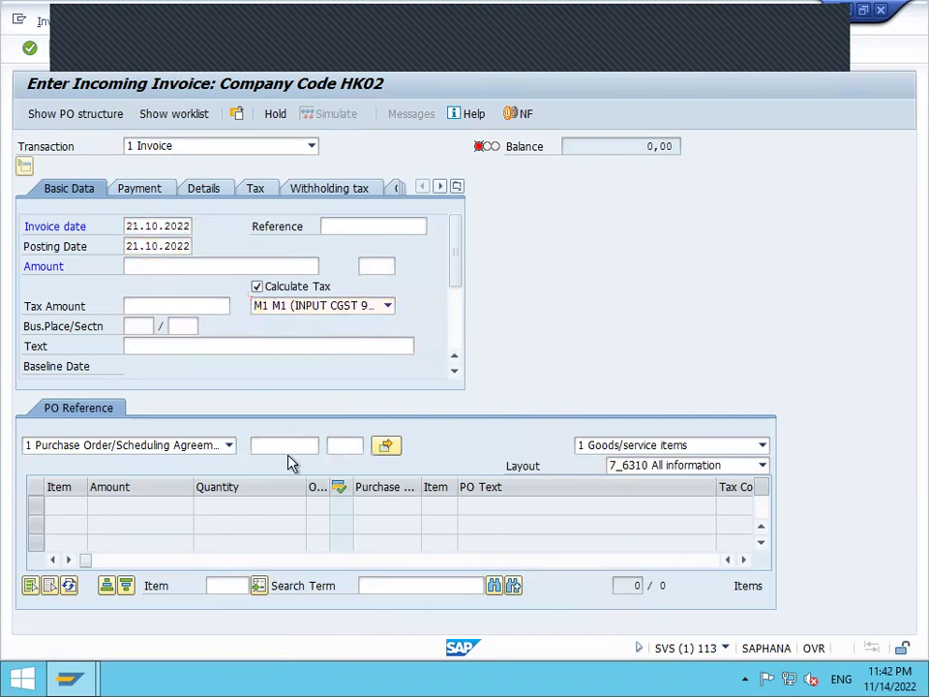
left_click(287, 446)
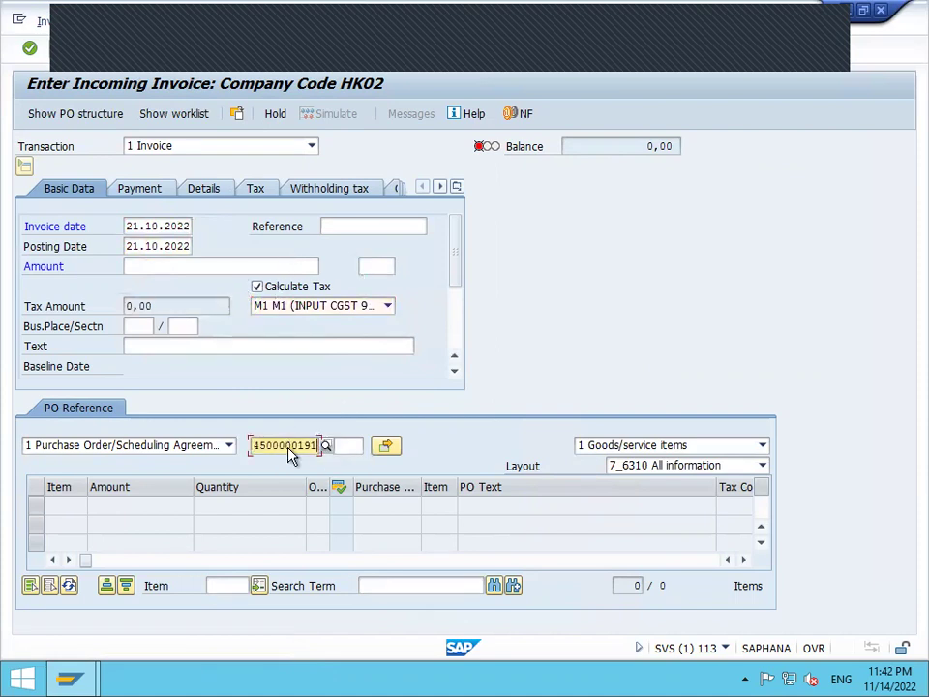
key("Return")
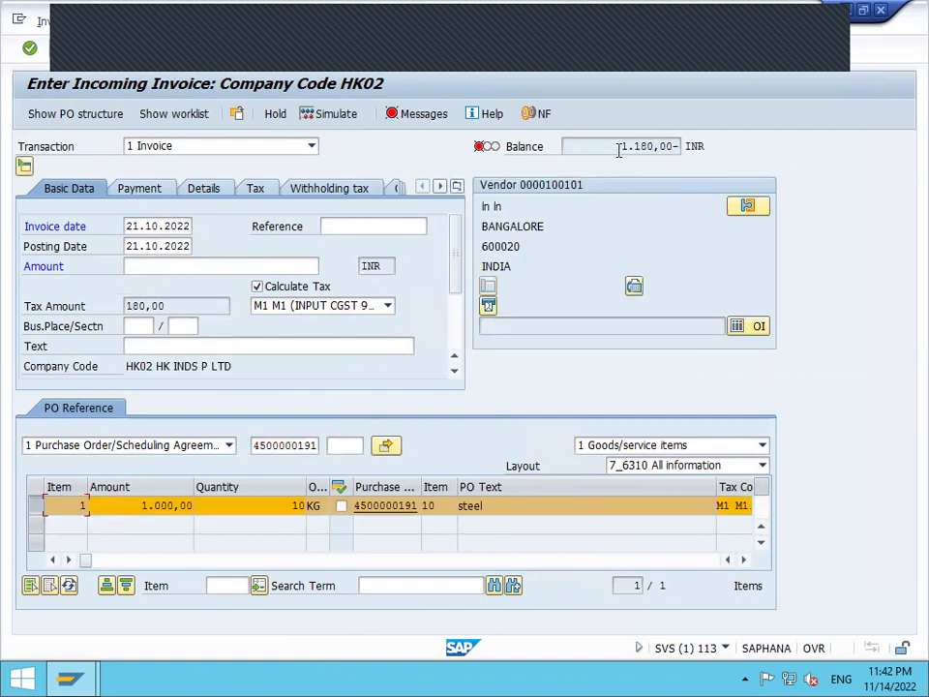
left_click_drag(664, 145, 619, 145)
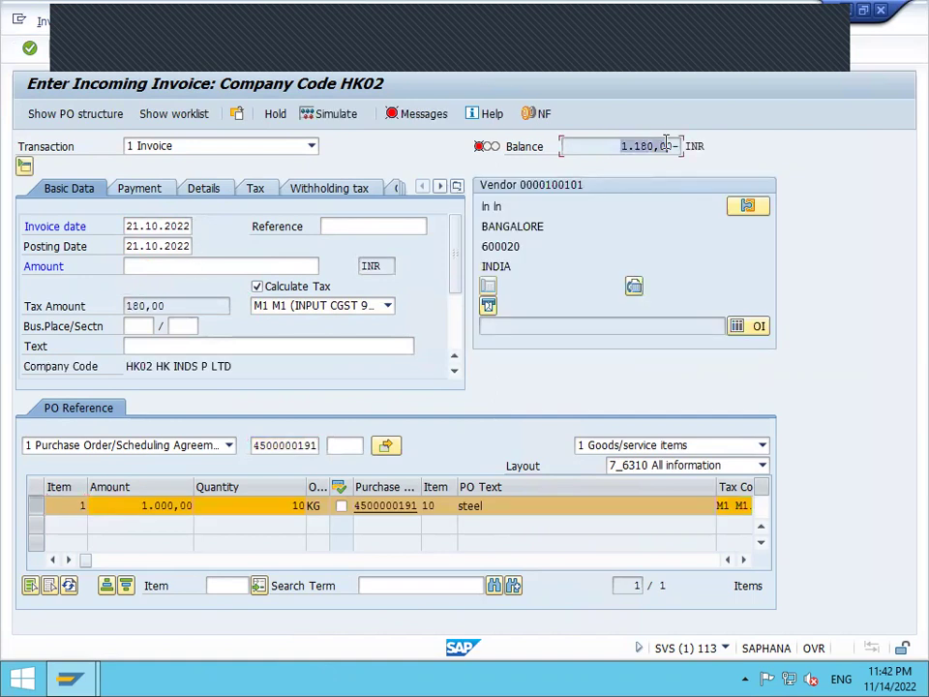
left_click(199, 266)
type("80")
key("Return")
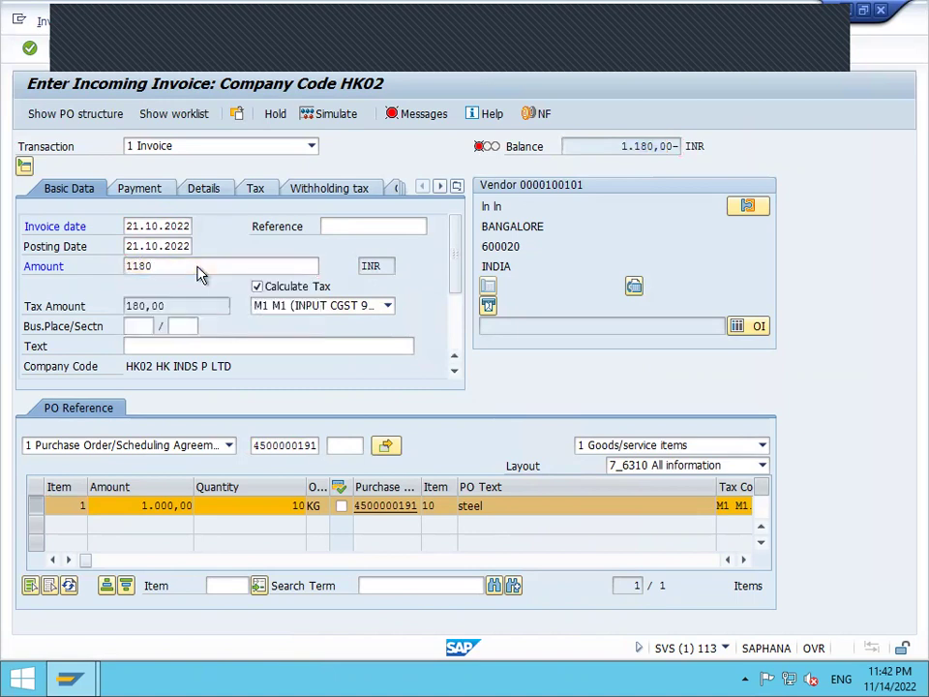
left_click(132, 225)
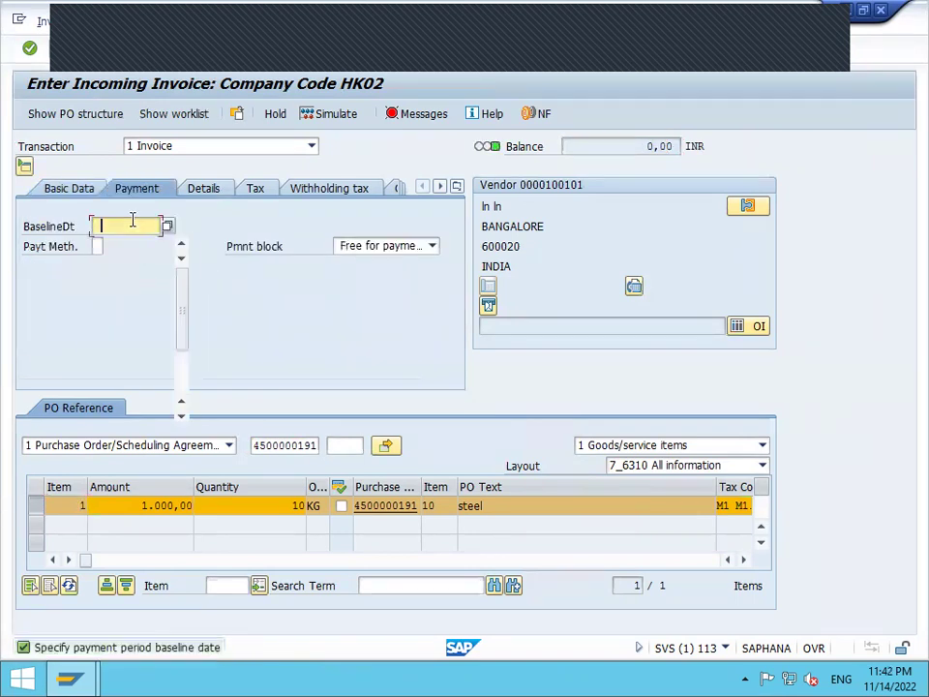
type("30.10.2022")
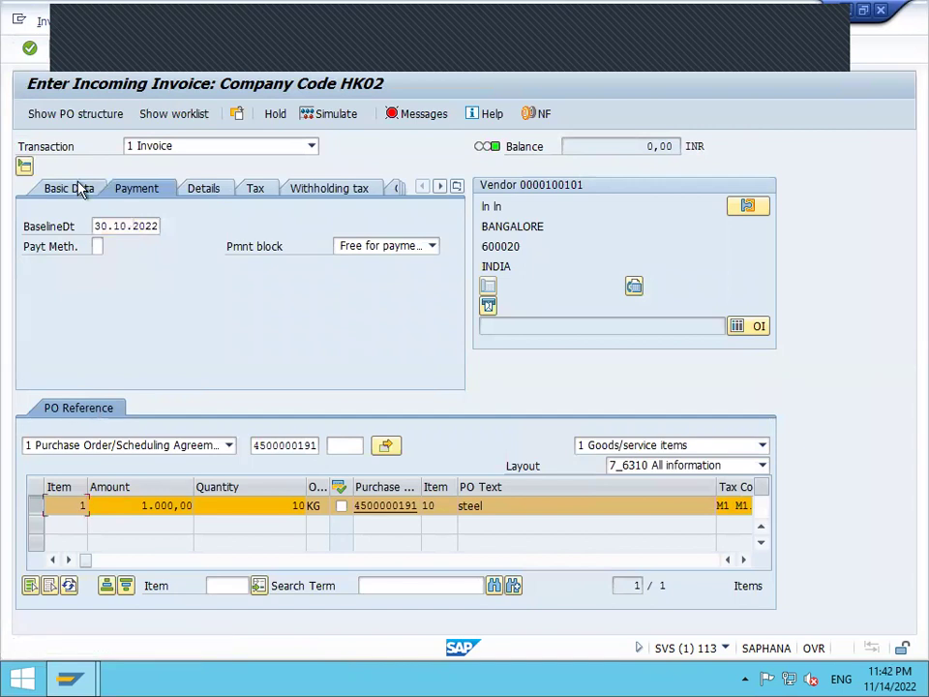
left_click(82, 190)
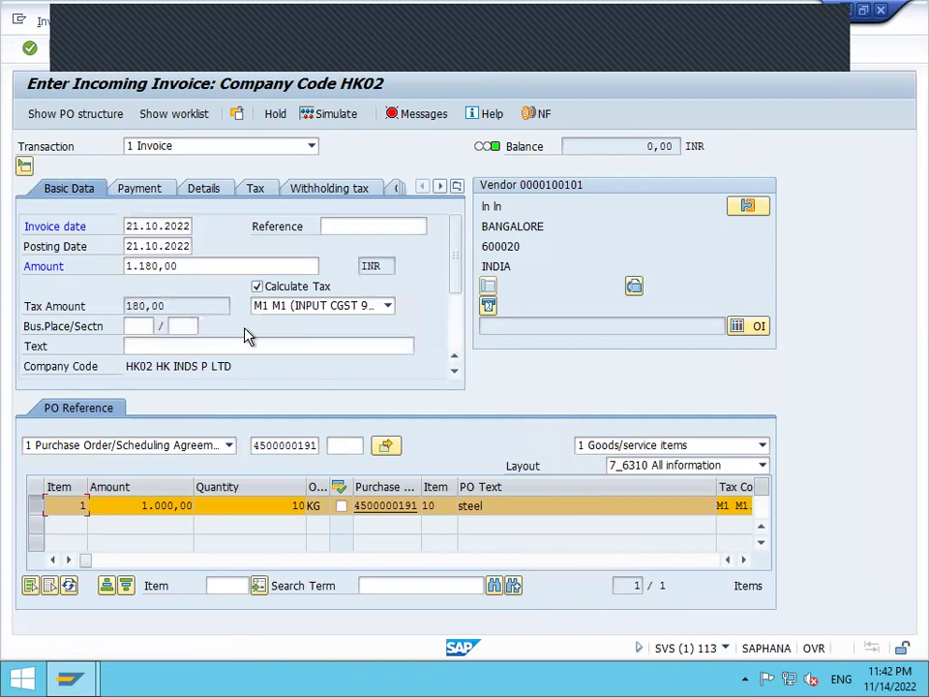
Review the invoice check messages and close the verification log.
left_click(422, 115)
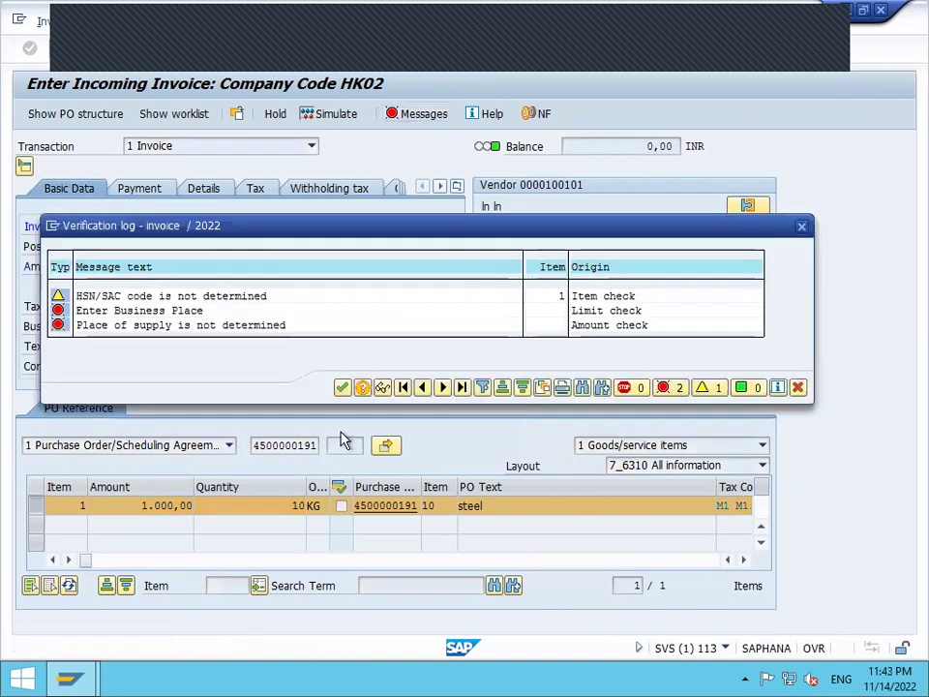
left_click(344, 389)
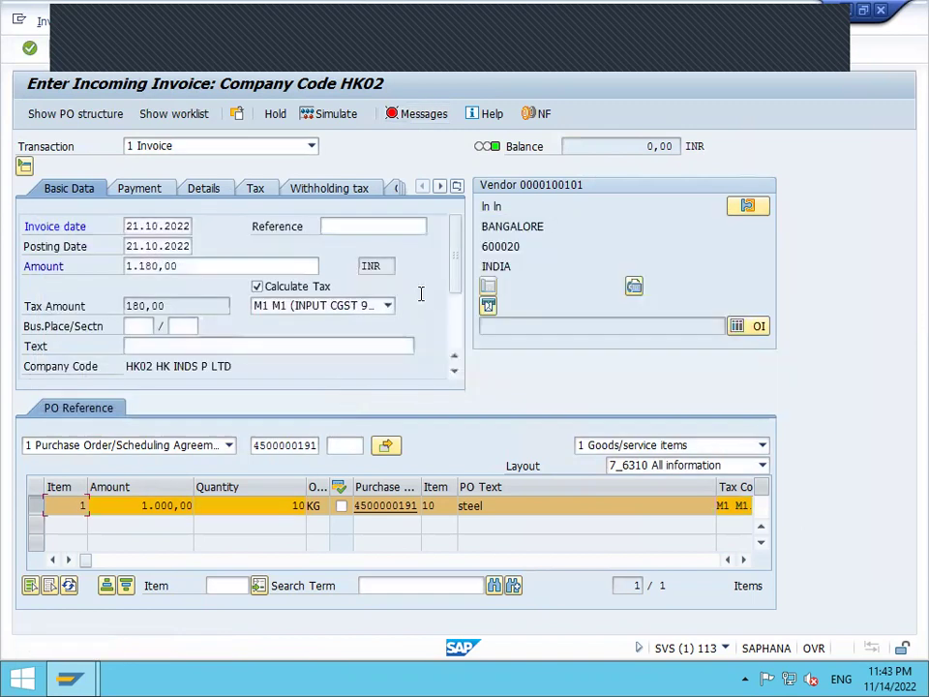
scroll(456, 307, "down", 2)
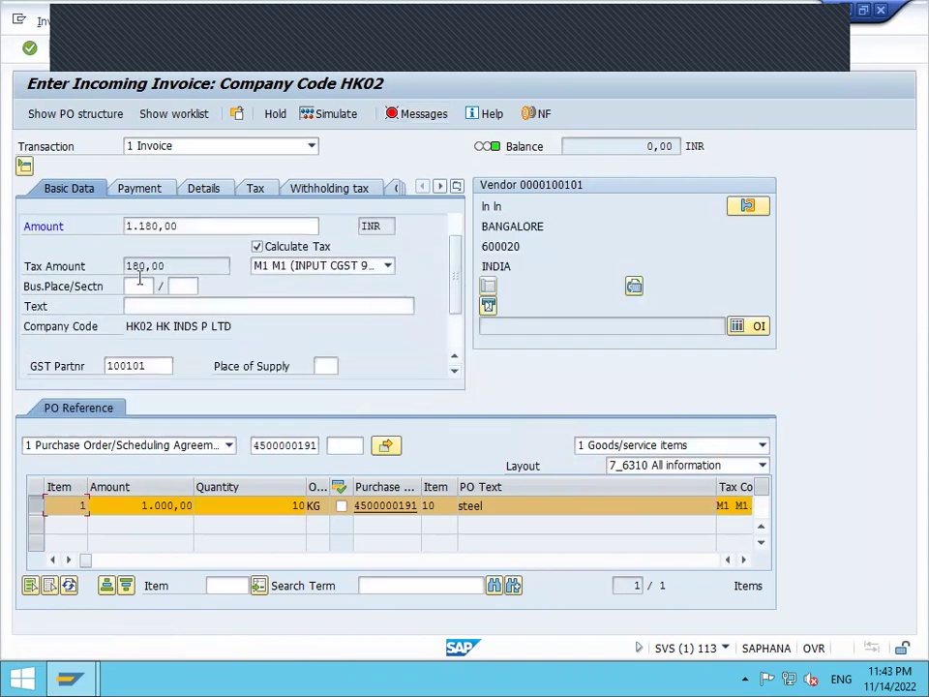
Enter business place HK02, section SSS1 and place of supply 22.
left_click(138, 285)
key("Down")
key("Return")
left_click(181, 287)
key("Down")
key("Return")
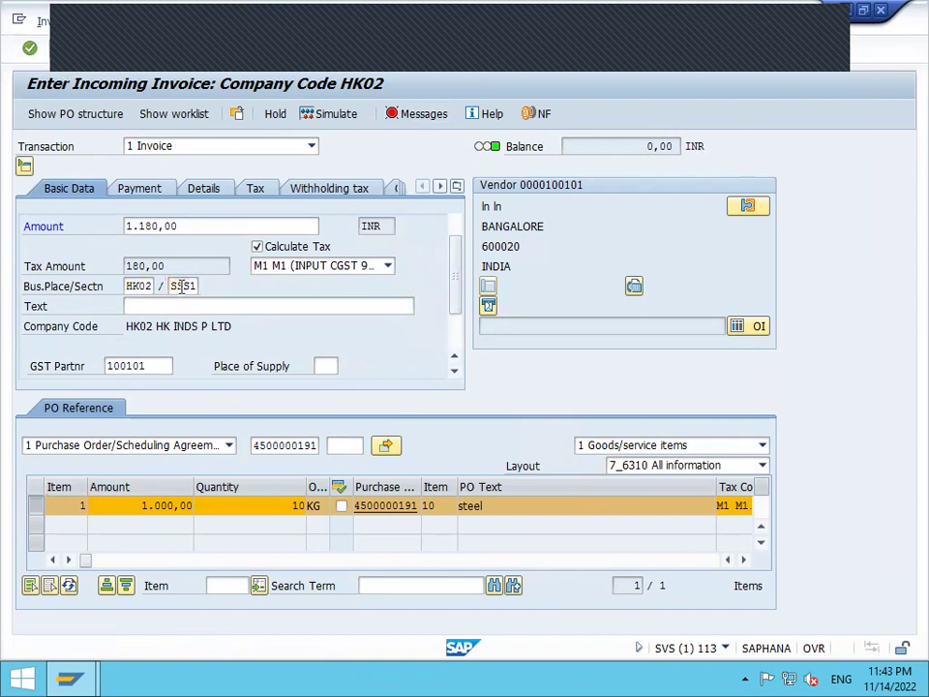
left_click_drag(455, 301, 454, 351)
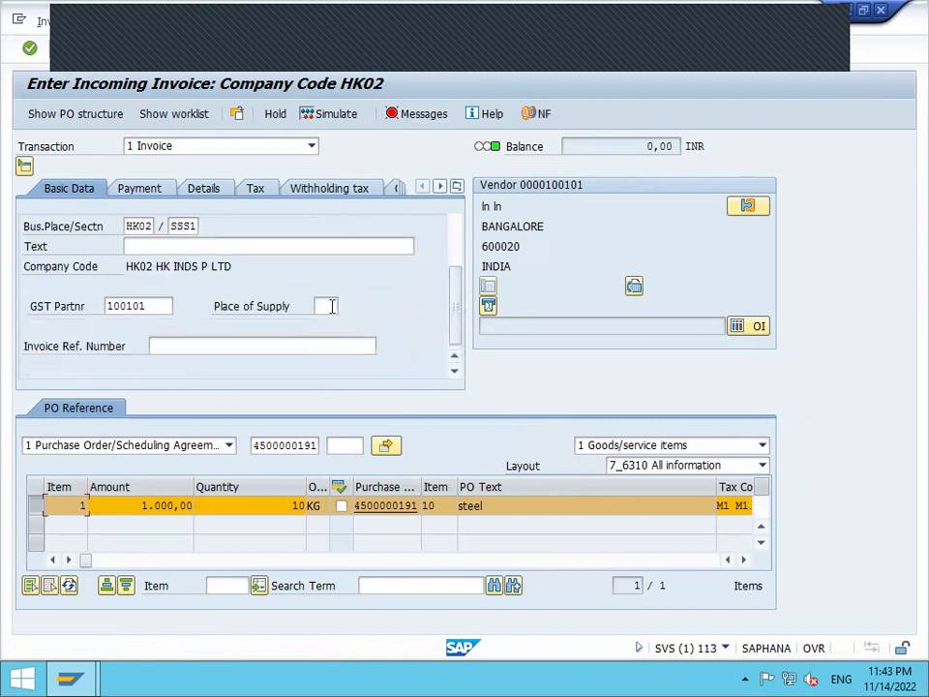
left_click(330, 306)
type("22")
key("Return")
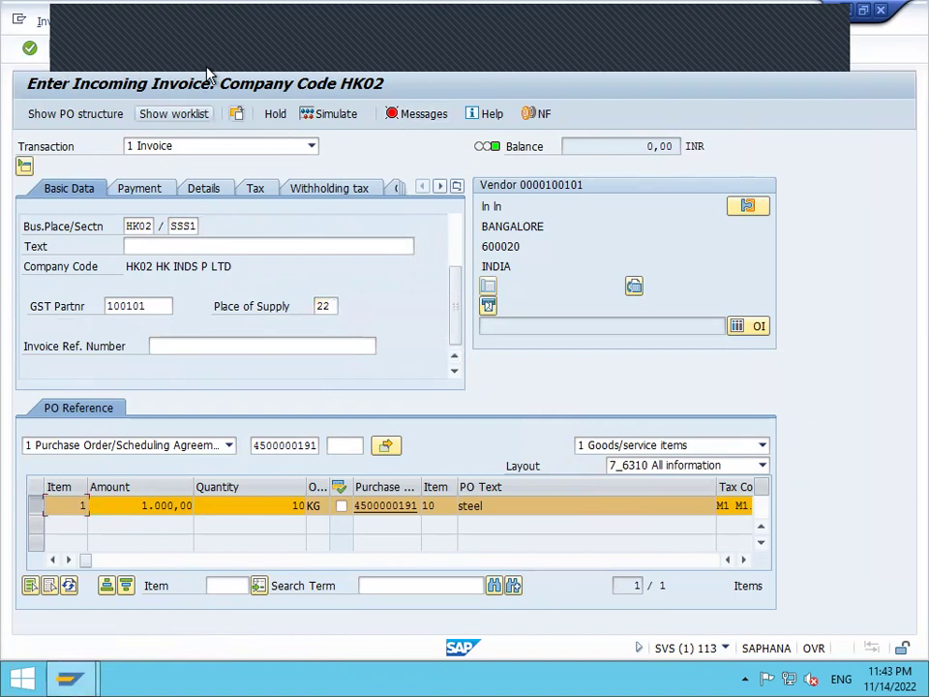
left_click(324, 116)
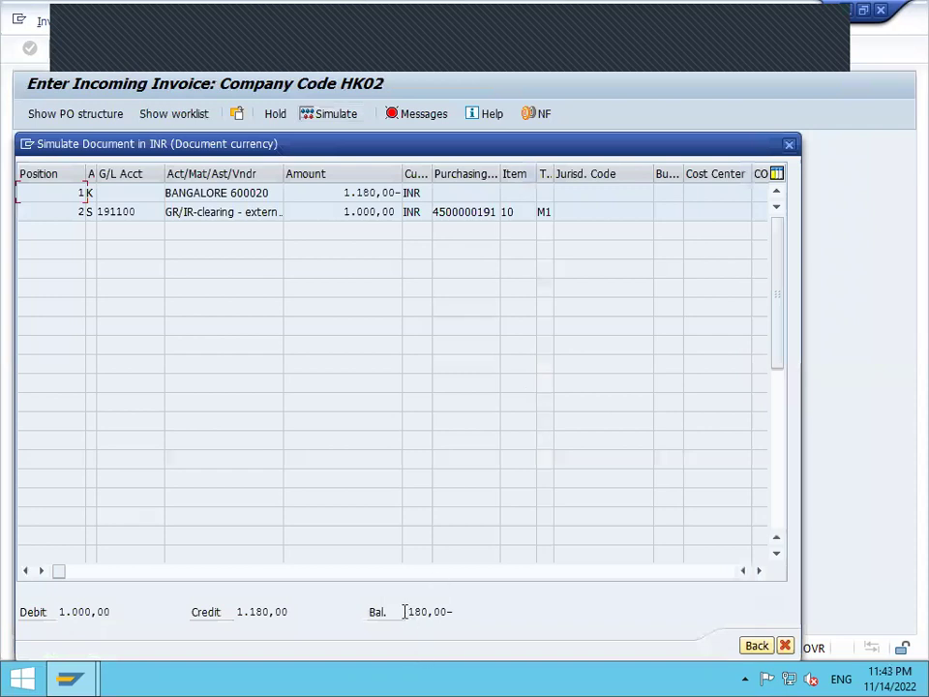
left_click_drag(408, 611, 451, 611)
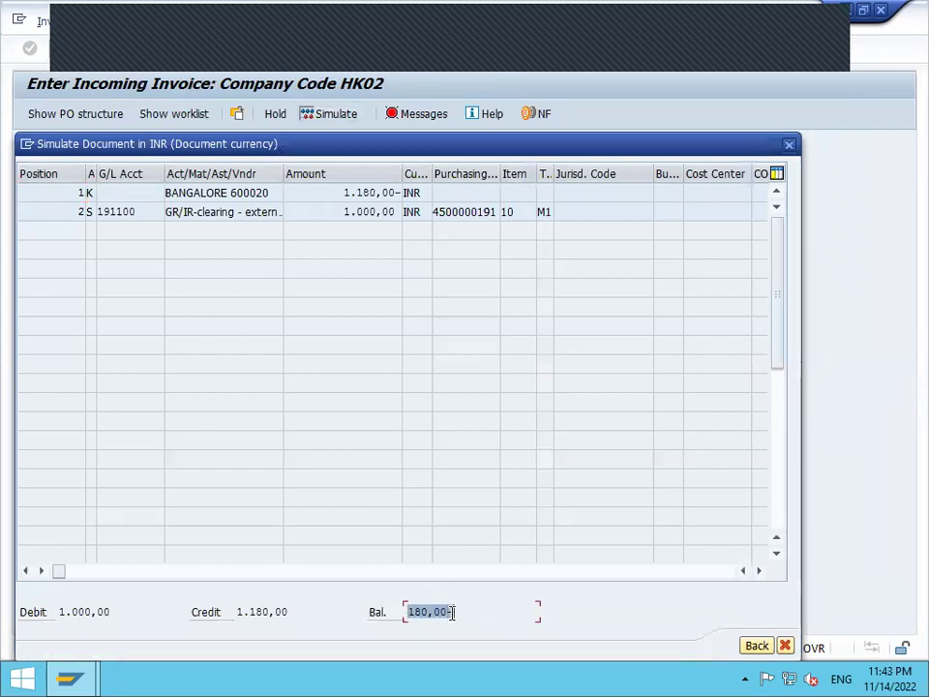
left_click(785, 647)
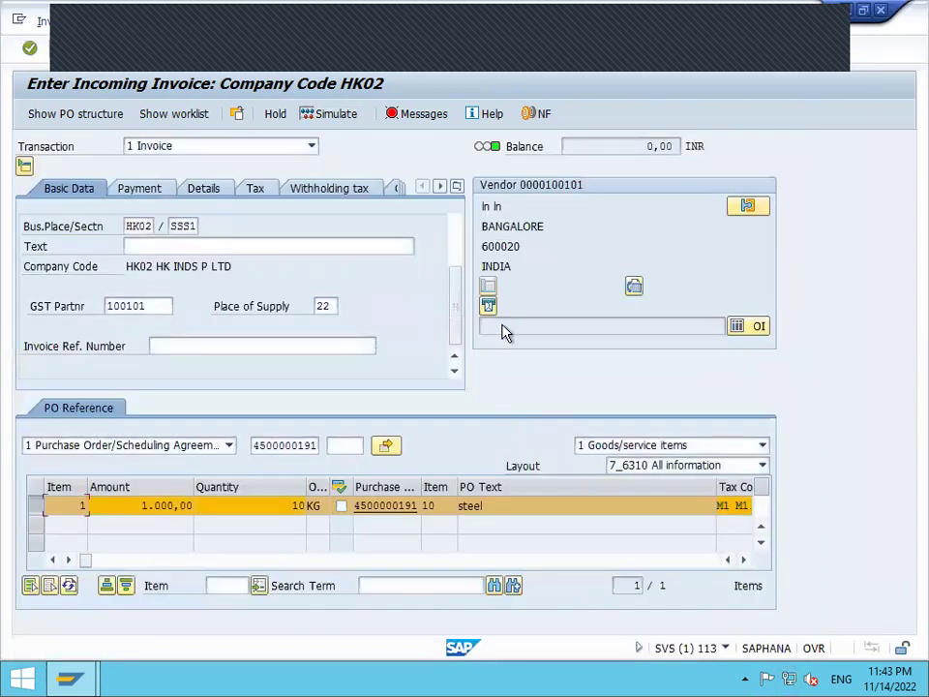
left_click(423, 115)
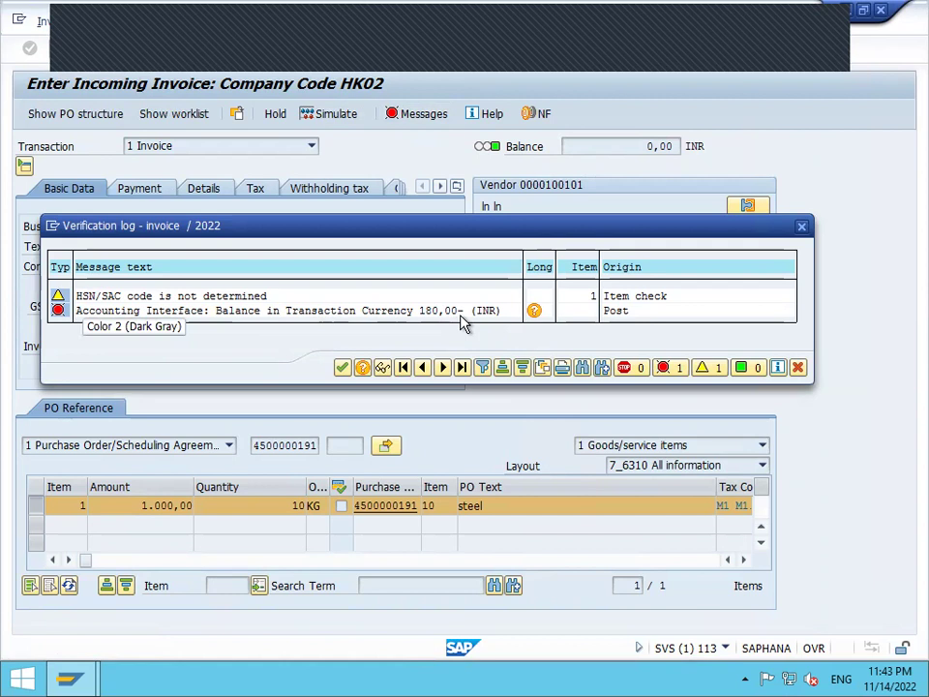
left_click(799, 367)
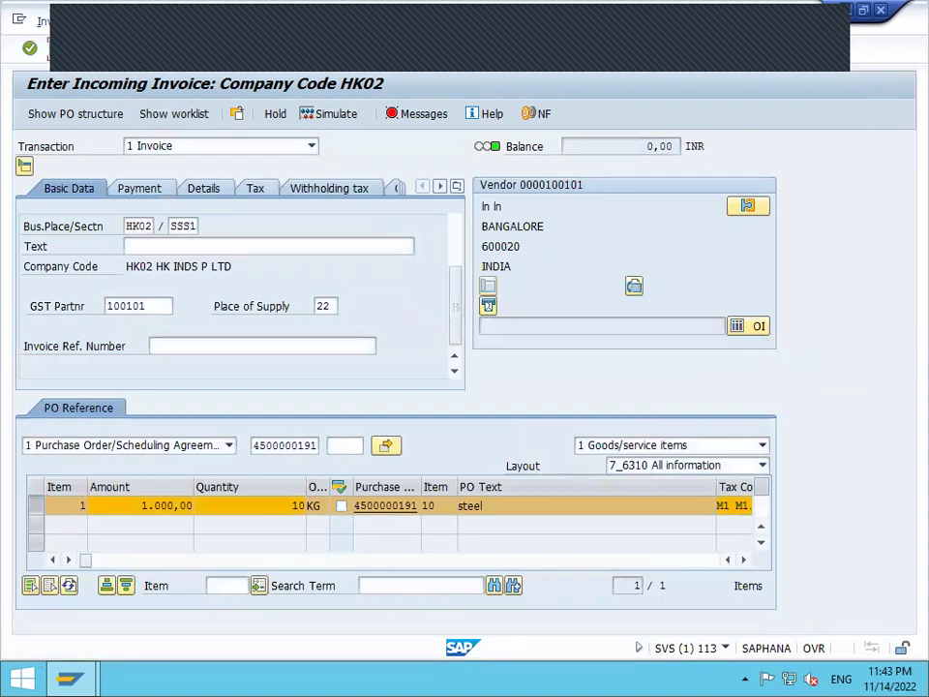
In SPRO's Reference IMG, expand Financial Accounting Global Settings > Tax on Sales/Purchases > Basic Settings.
key("Return")
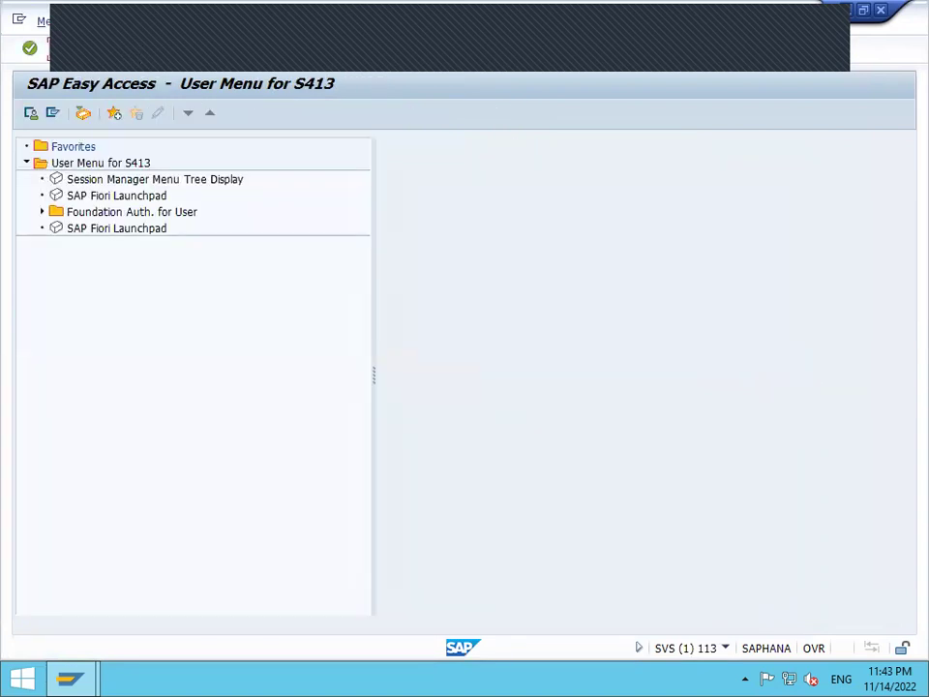
key("Return")
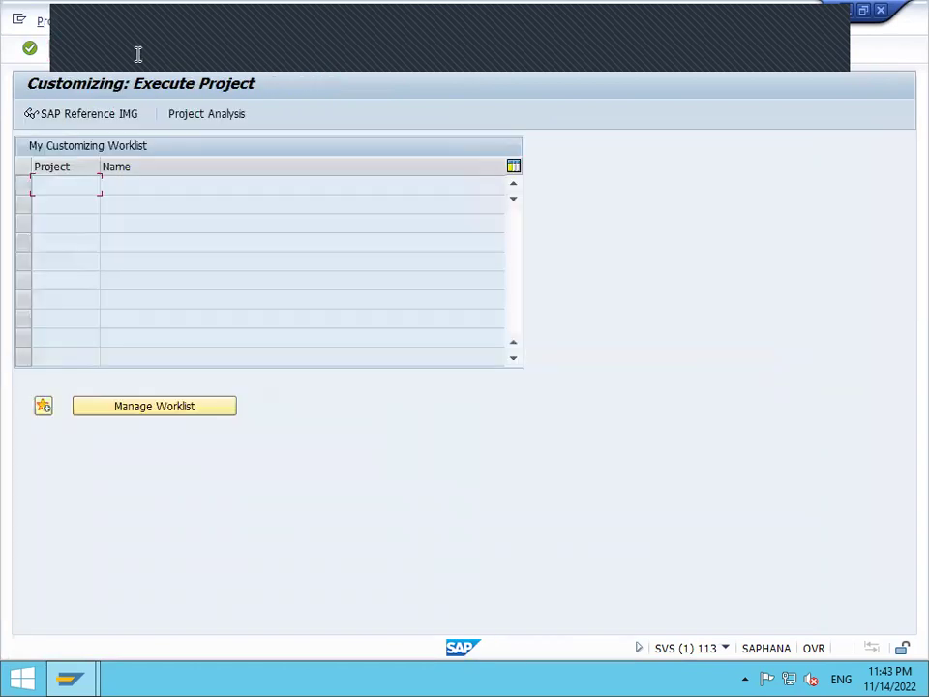
left_click(82, 122)
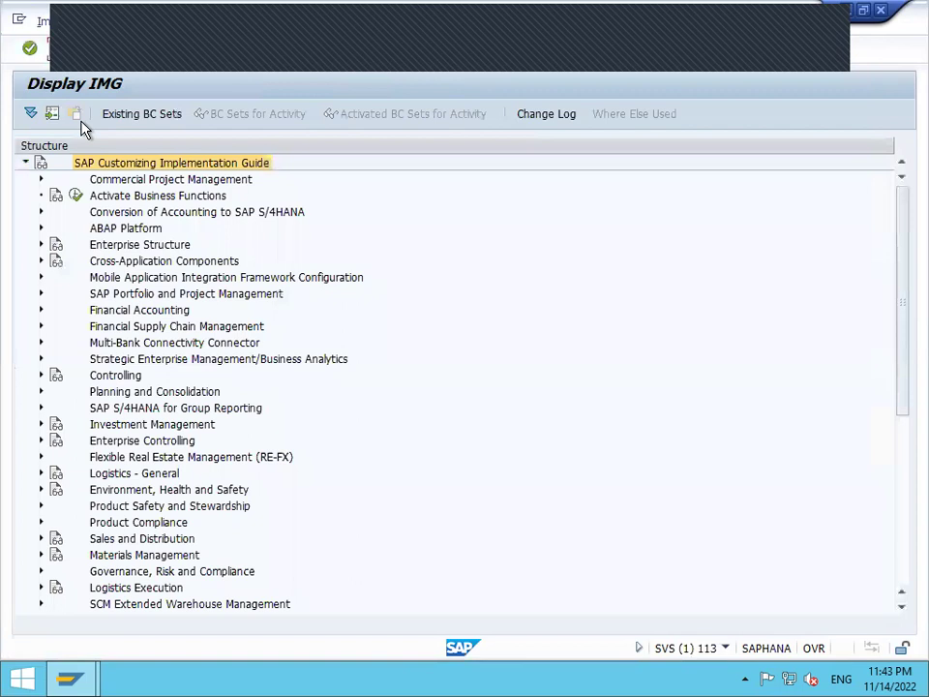
left_click_drag(900, 270, 903, 281)
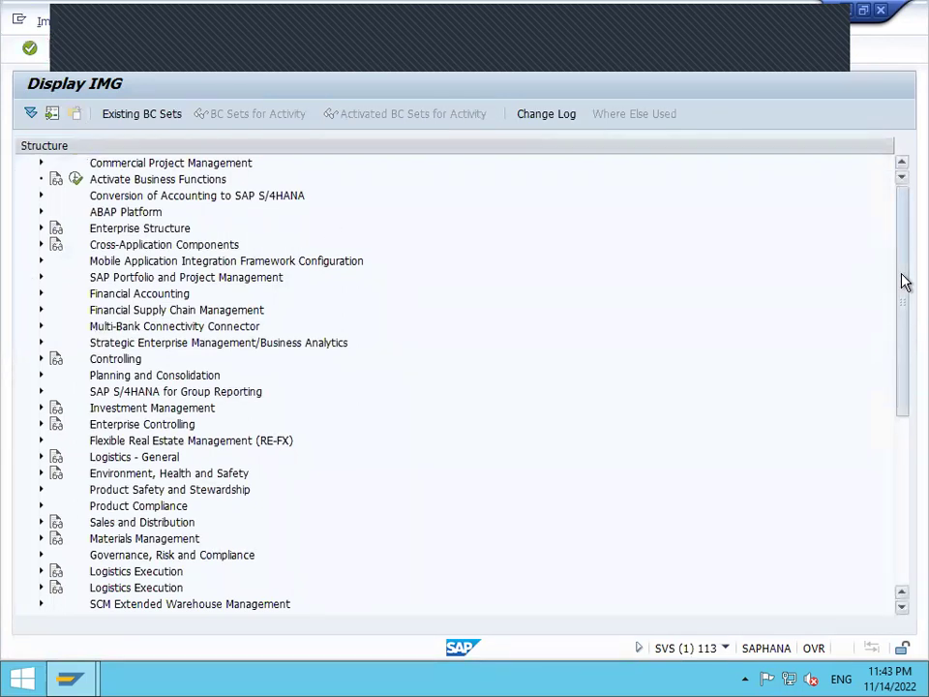
left_click(41, 294)
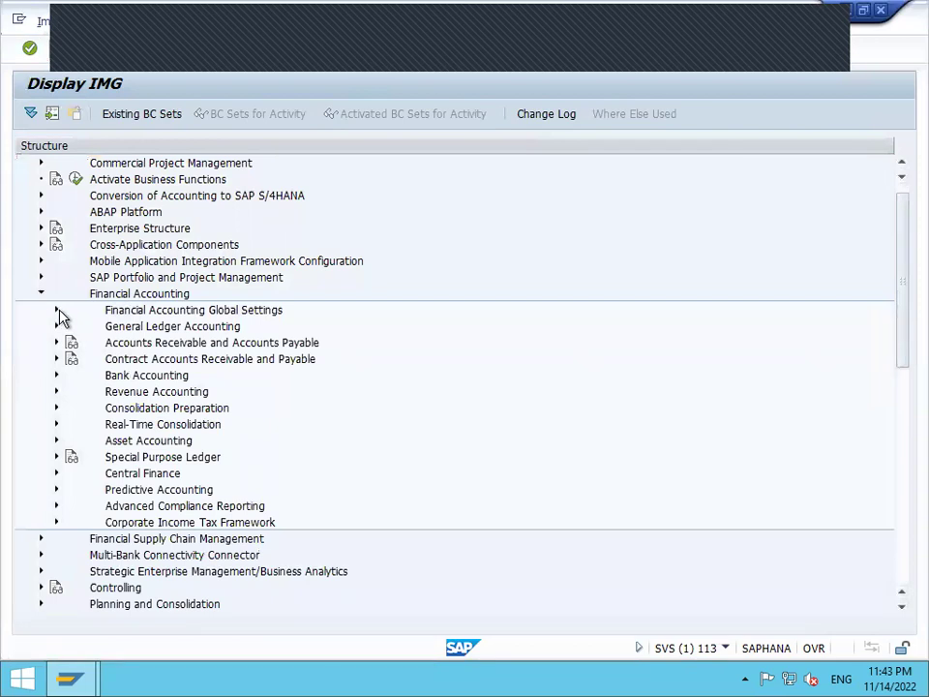
left_click(56, 311)
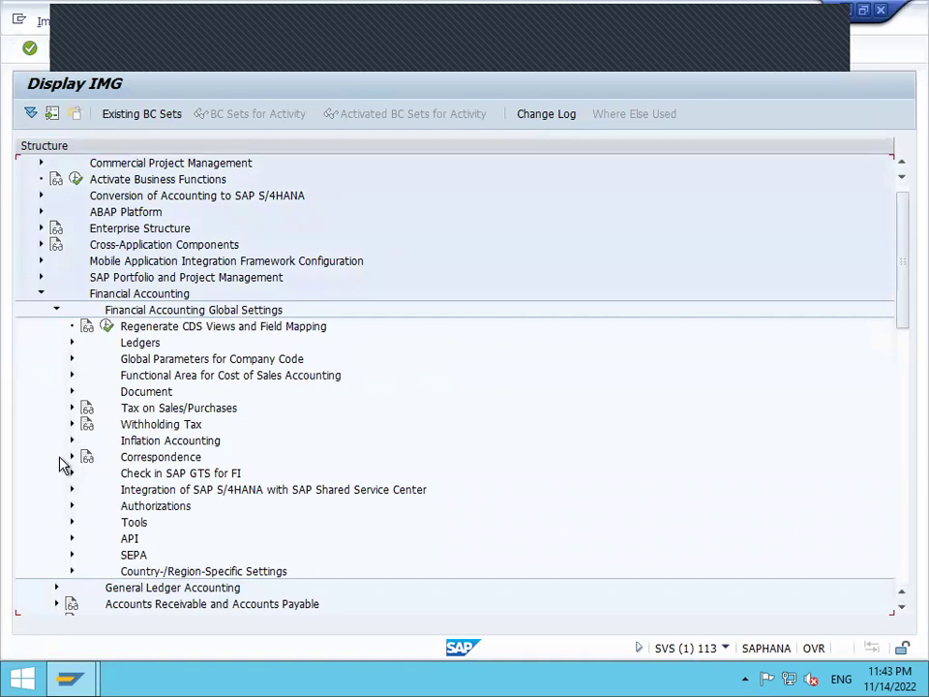
left_click(71, 408)
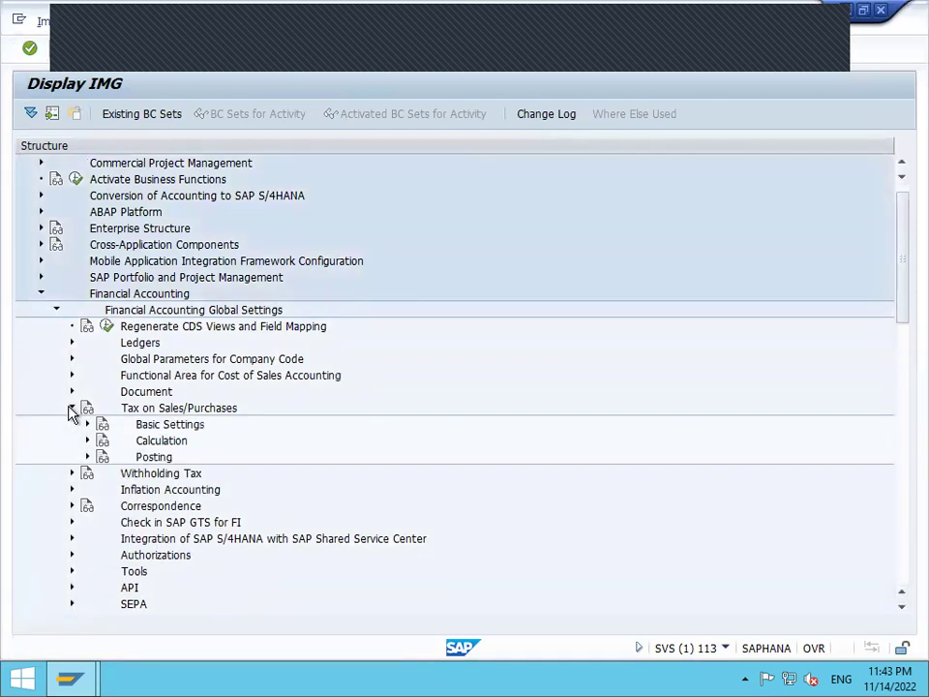
left_click(86, 430)
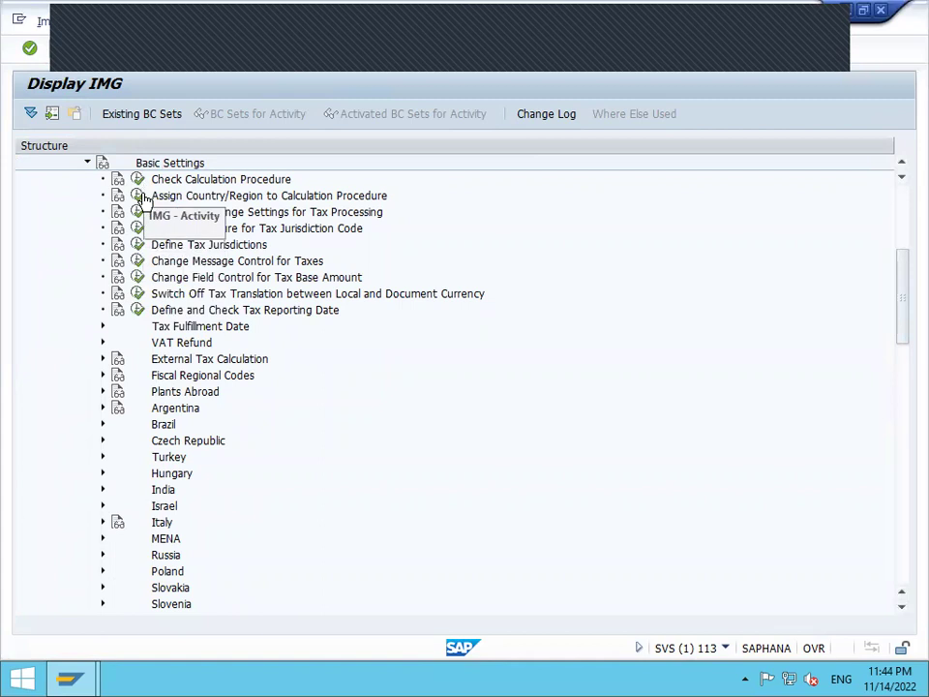
In the country-to-calculation-procedure table, change India (IN) to procedure TAXIN.
left_click(140, 196)
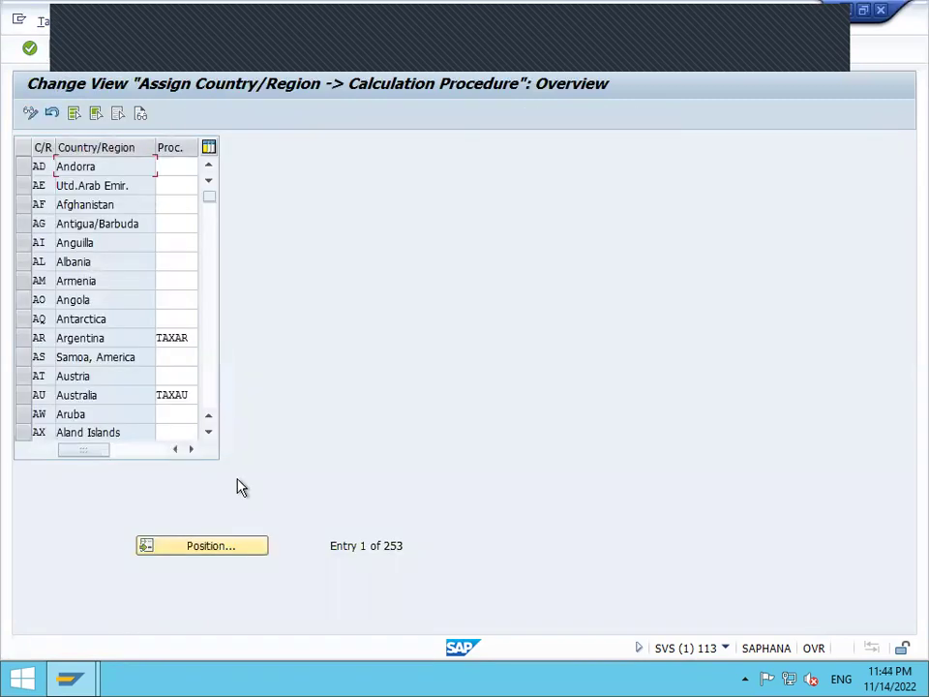
left_click(213, 547)
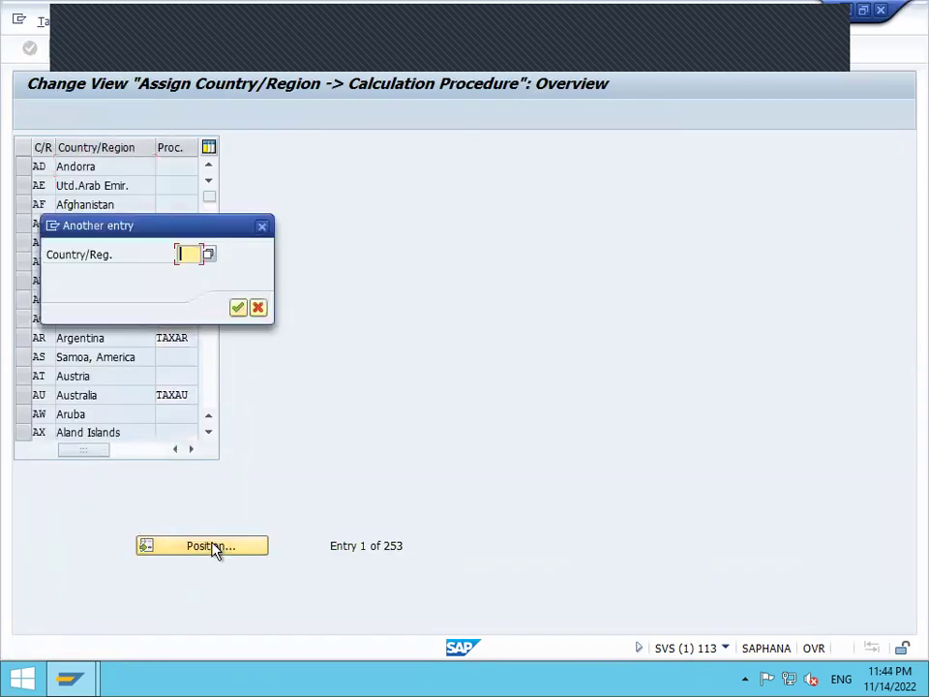
type("IN")
key("Return")
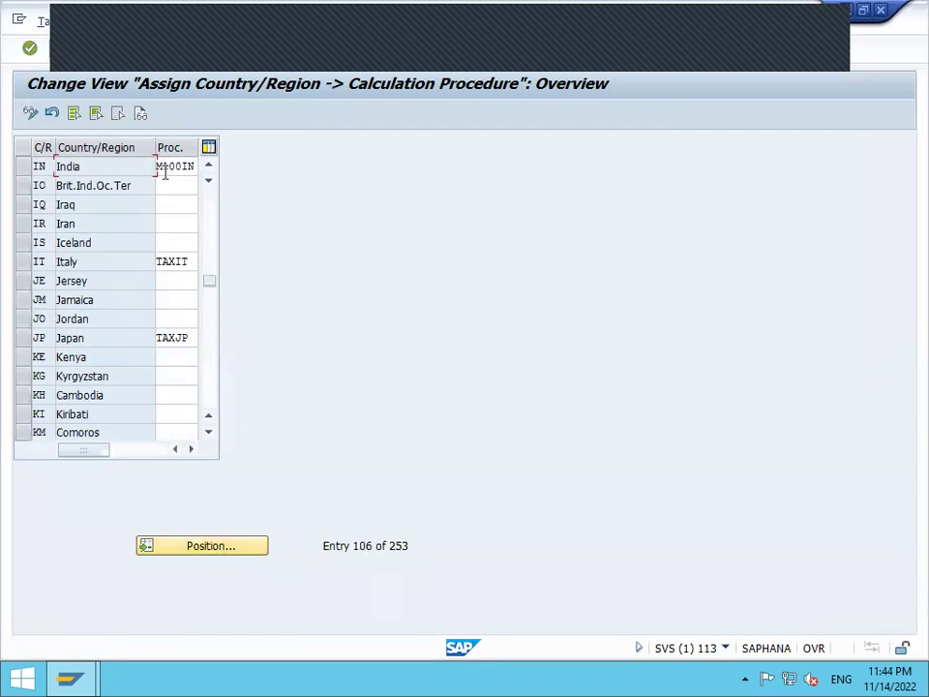
left_click(159, 166)
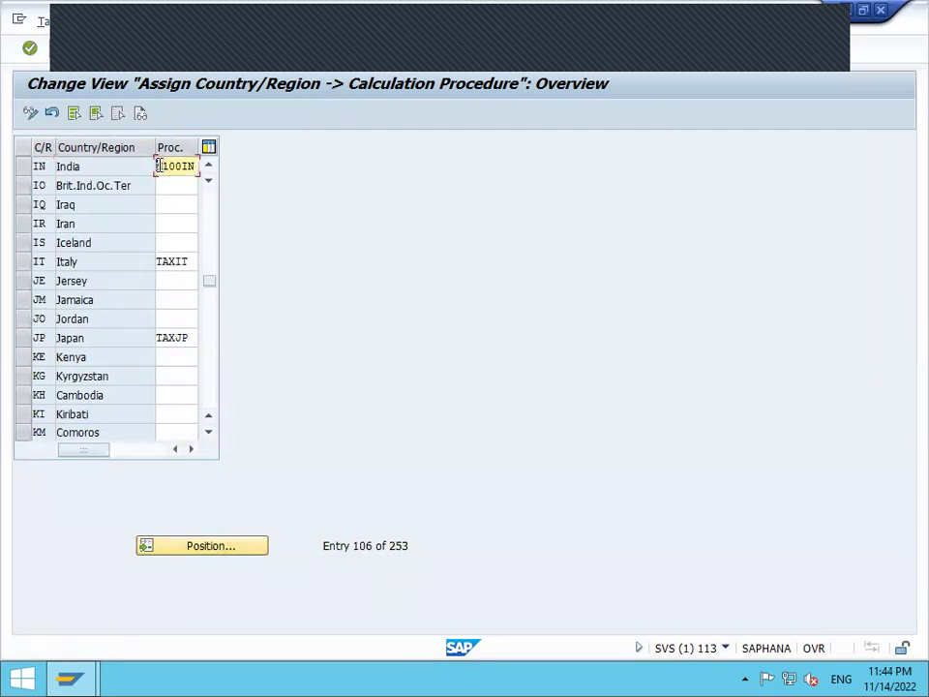
double_click(160, 165)
key("Delete")
type("TAX")
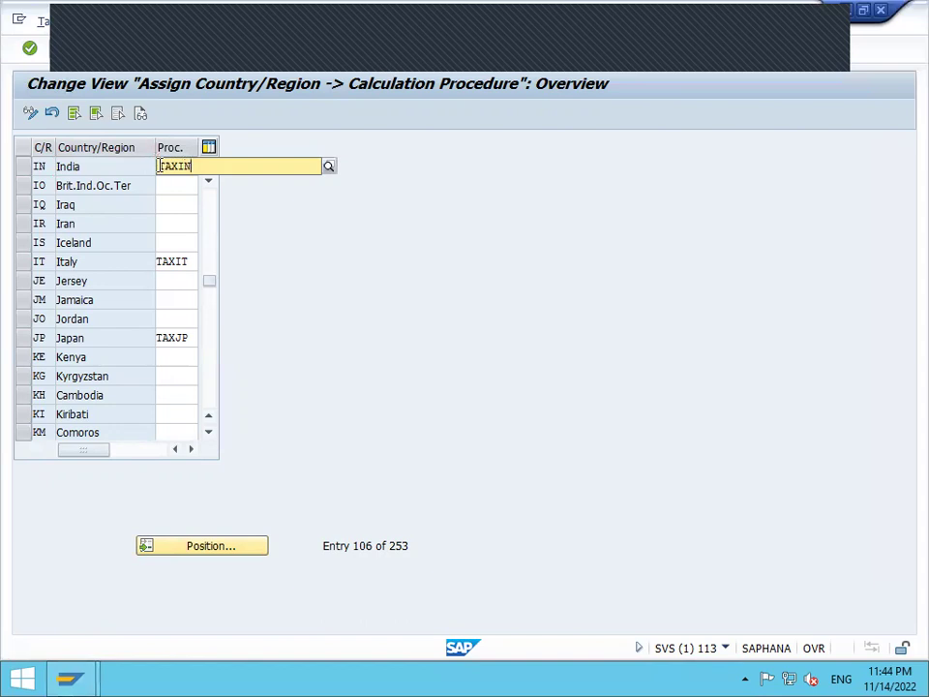
key("Down")
key("Return")
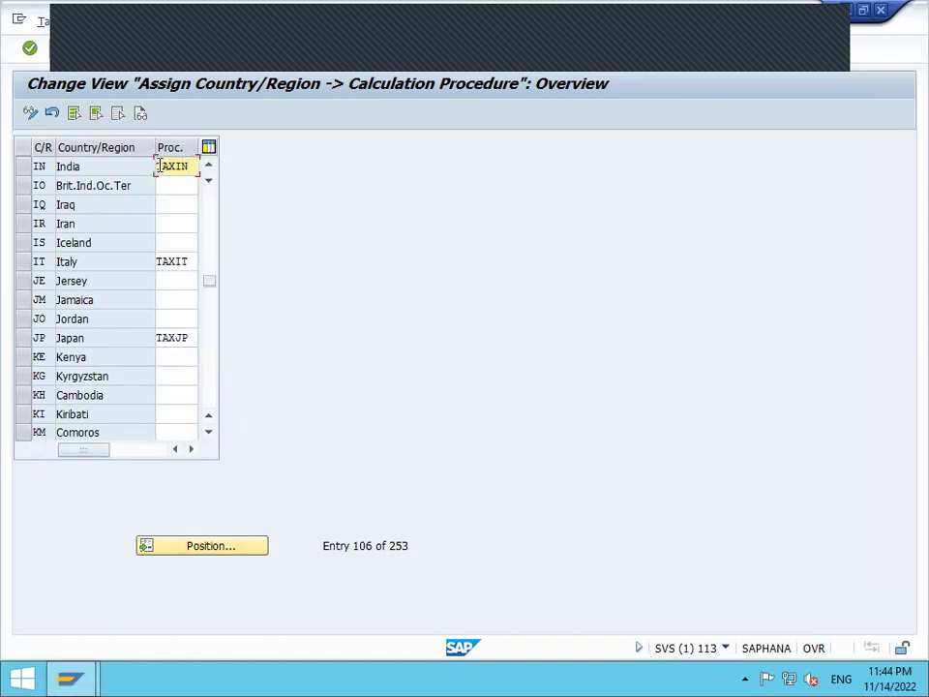
double_click(158, 165)
Save the TAXIN assignment under a customizing request and return to the IMG tree.
key("ctrl+s")
key("Return")
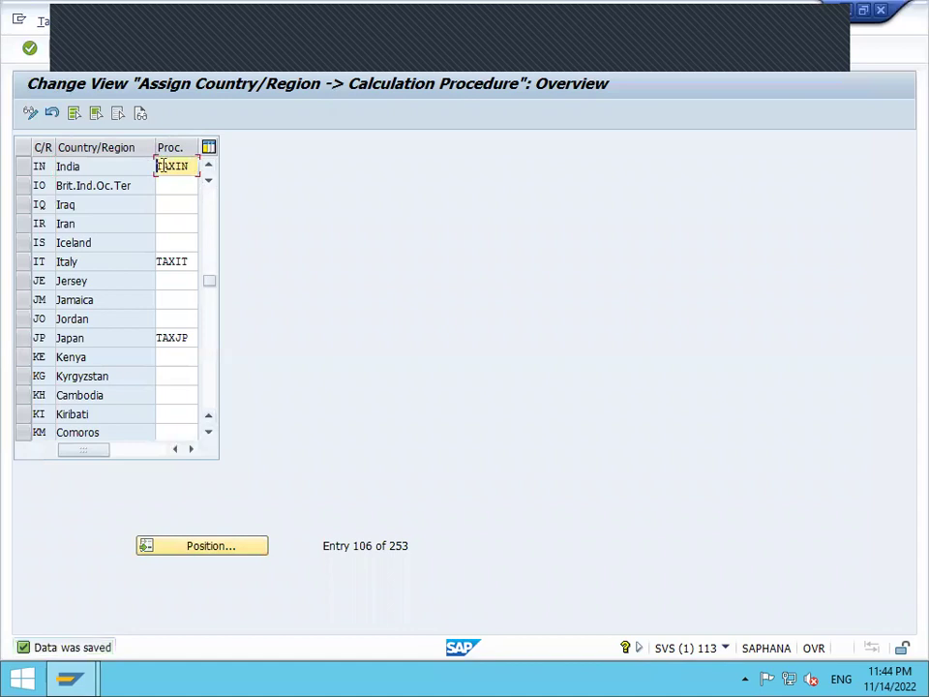
double_click(152, 166)
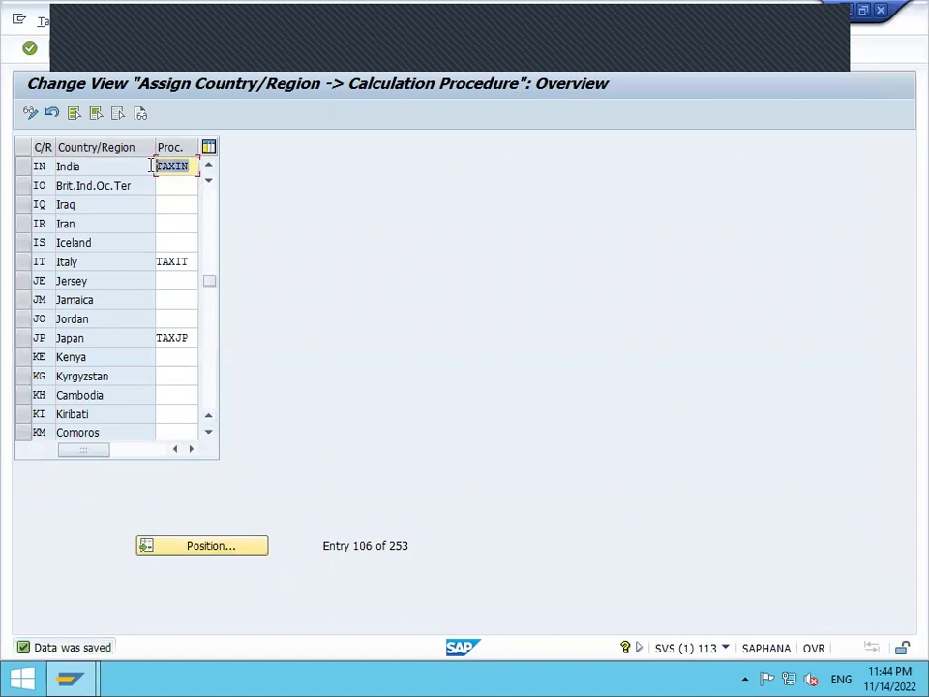
left_click(247, 58)
left_click(138, 181)
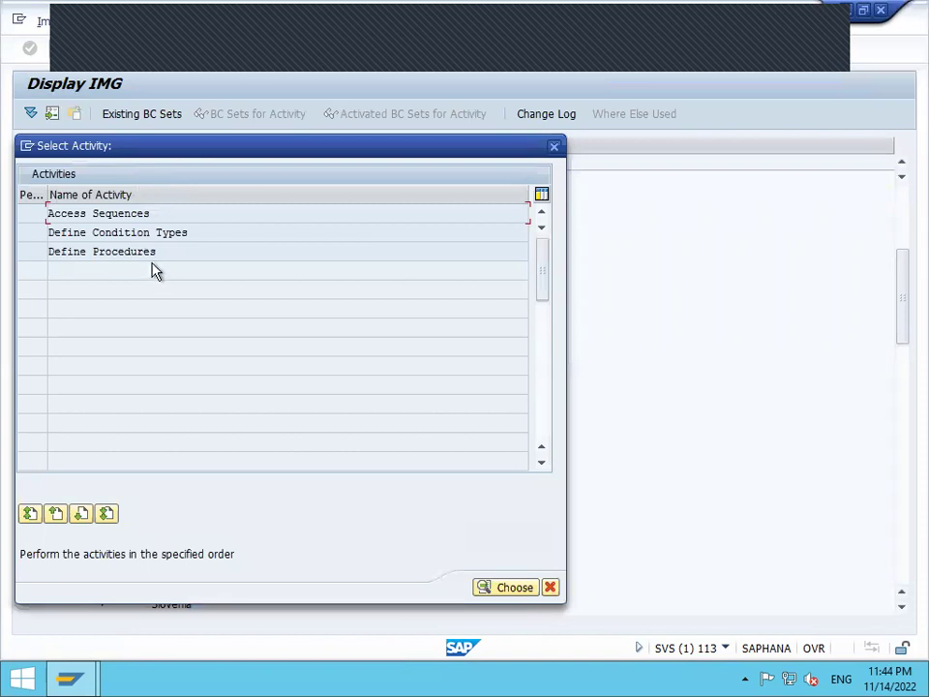
left_click(152, 252)
double_click(152, 253)
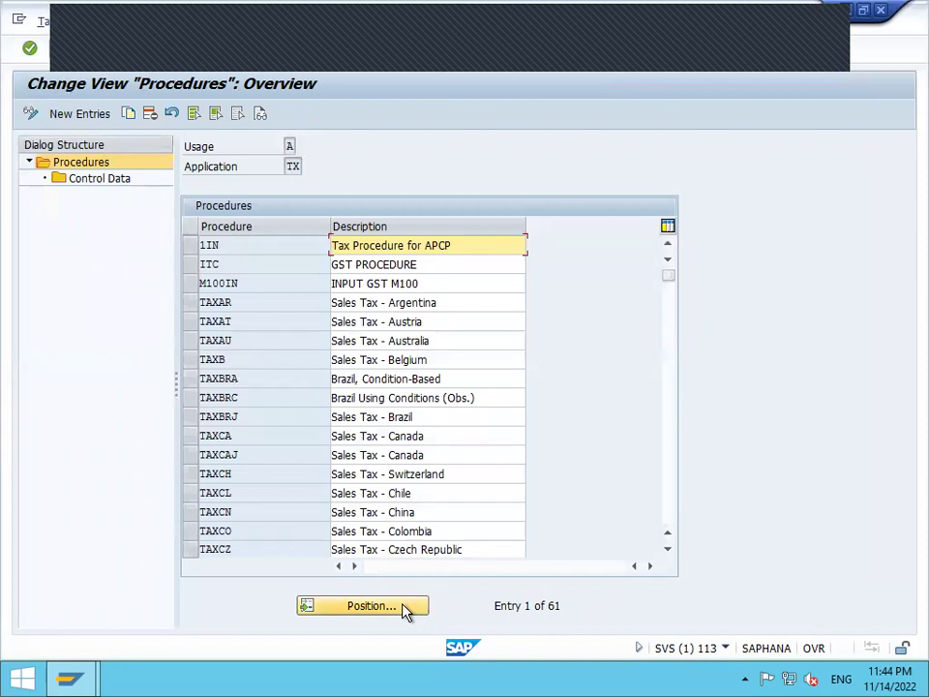
left_click(404, 608)
type("TAXI")
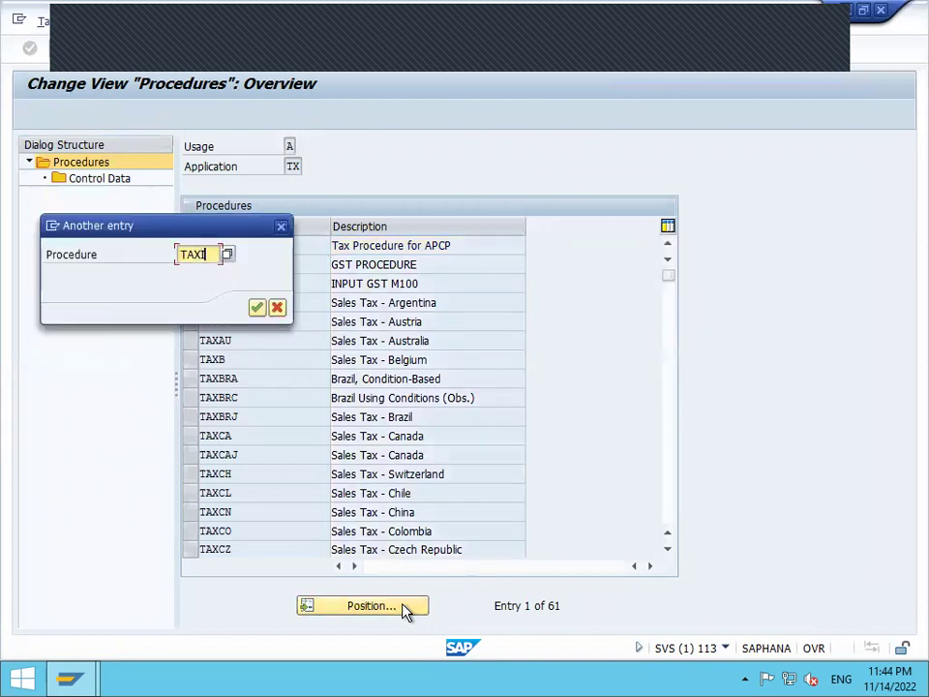
type("N")
key("Return")
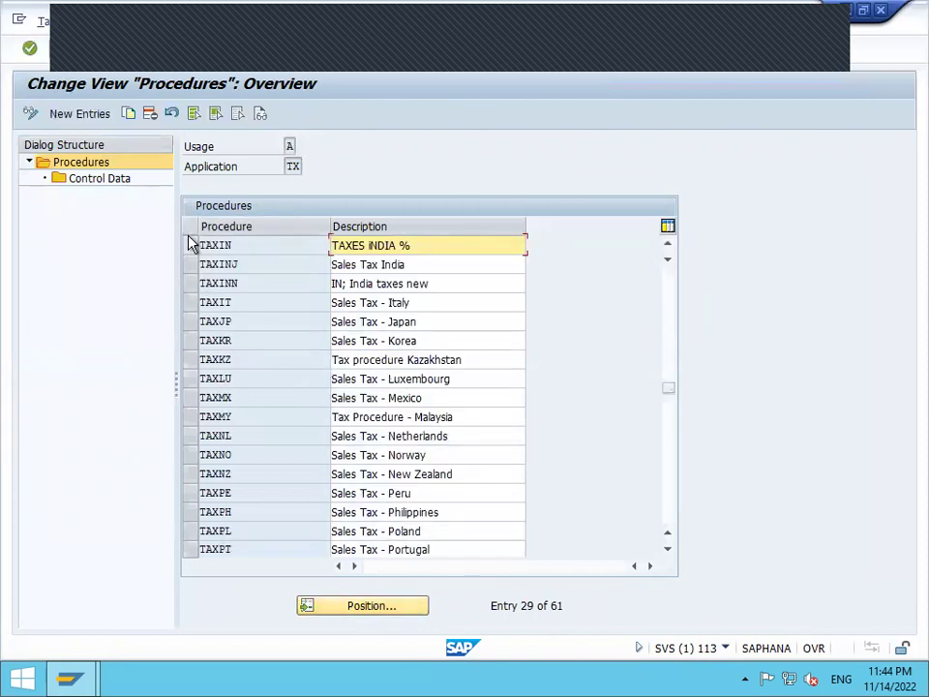
left_click(190, 245)
double_click(114, 182)
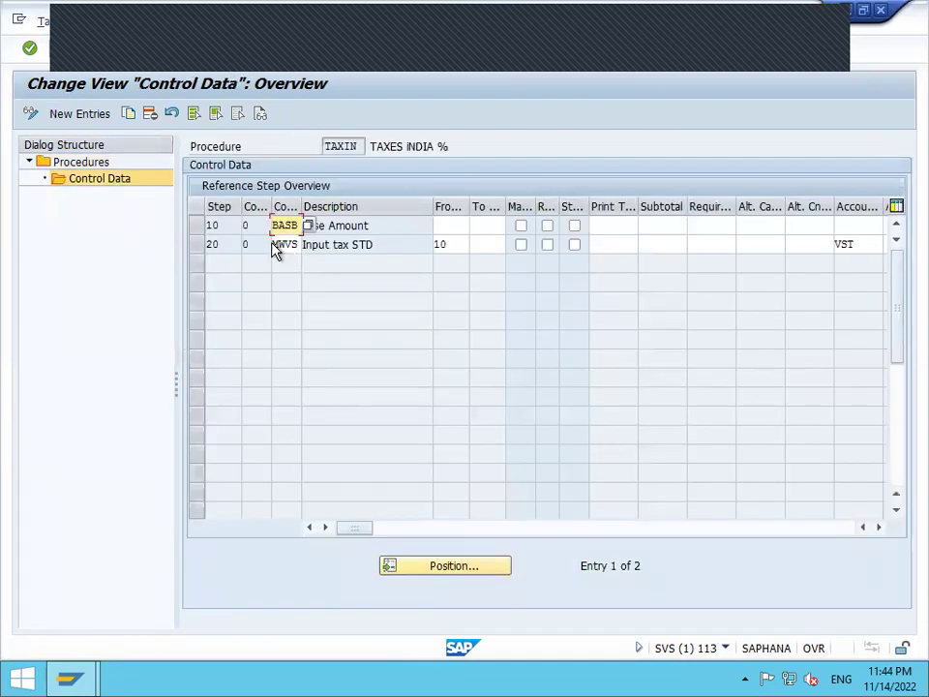
mouse_move(370, 224)
left_mouse_down()
mouse_move(281, 225)
mouse_move(305, 245)
left_mouse_up()
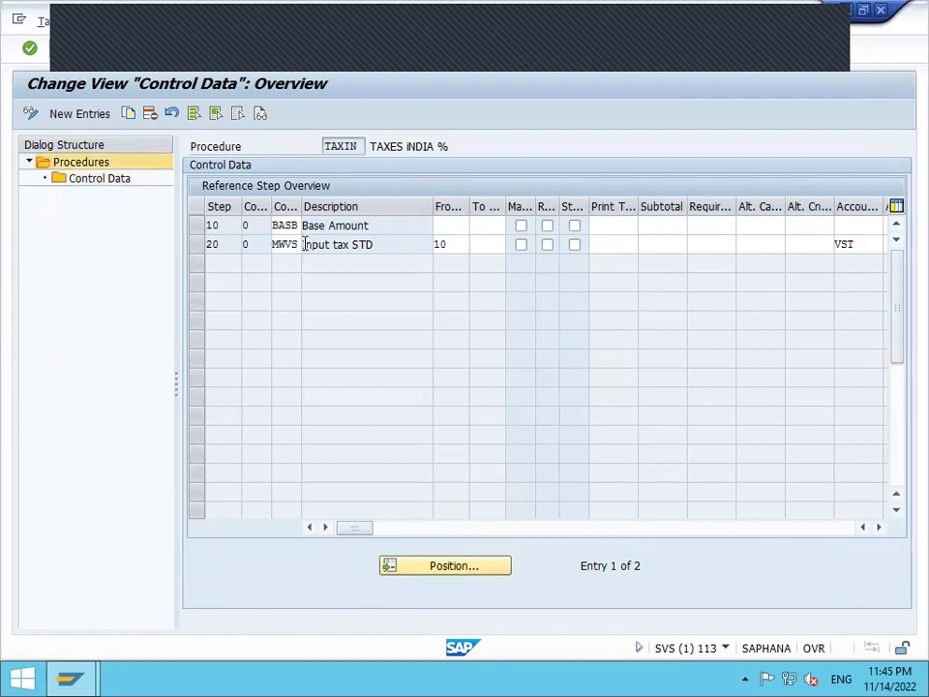
key("F3")
key("F3")
key("F3")
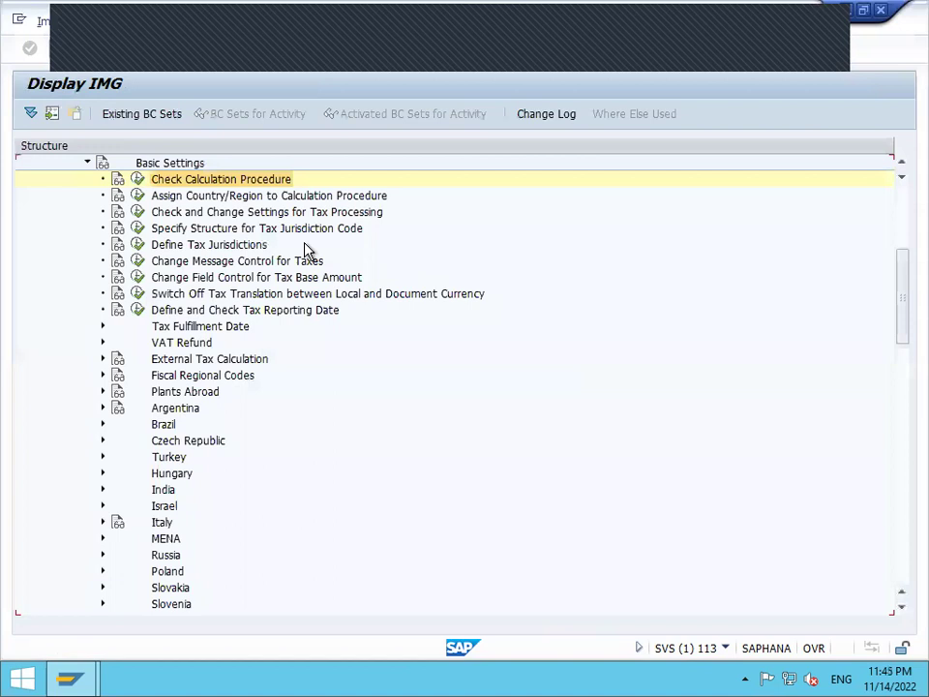
Reopen the country-to-procedure table, verify India still shows TAXIN, and save.
left_click(137, 196)
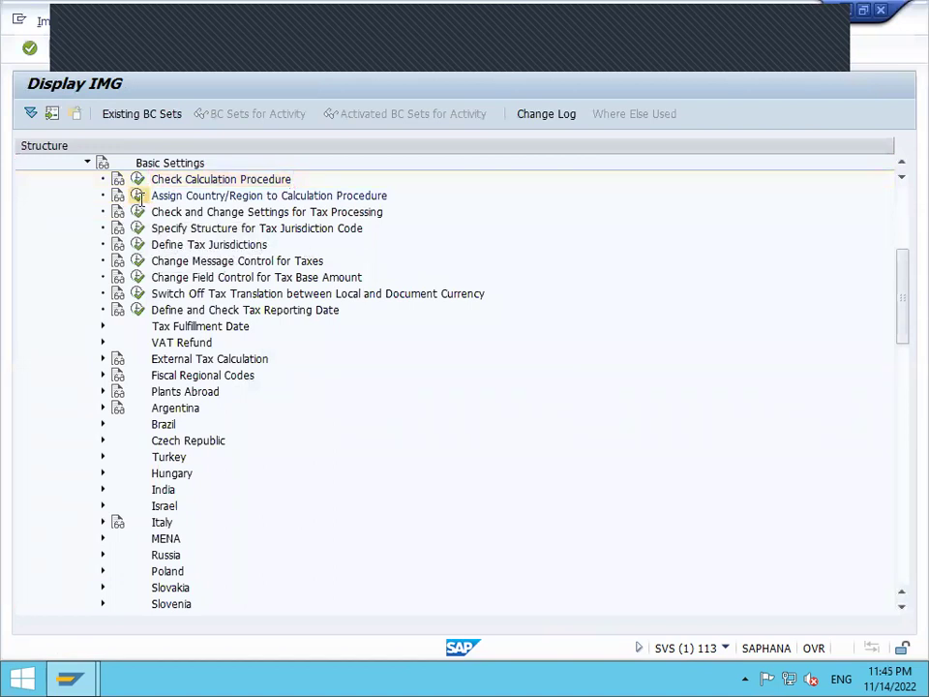
left_click(249, 548)
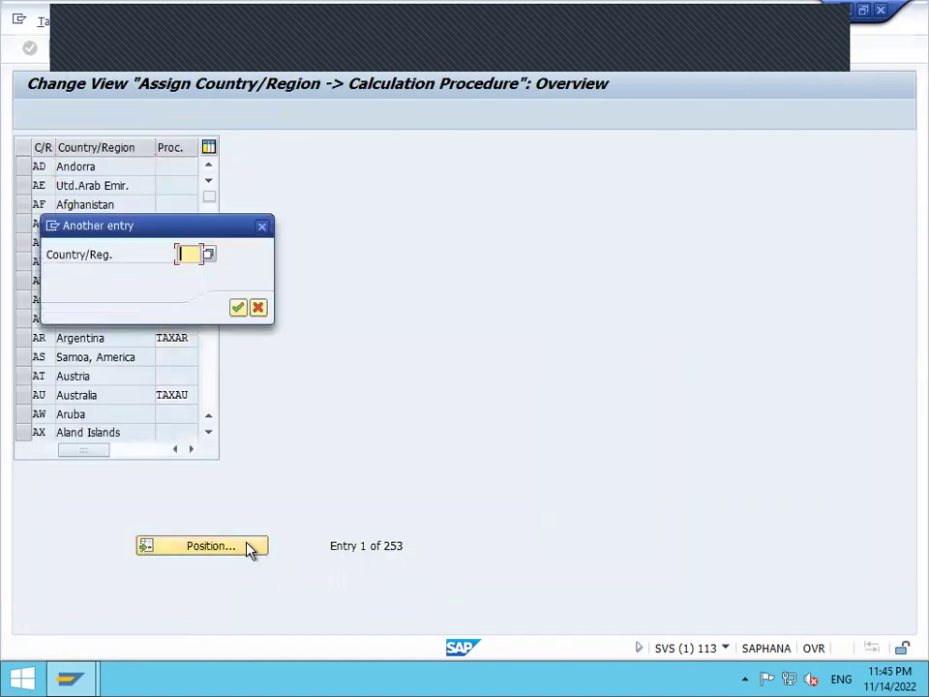
type("IN")
key("Return")
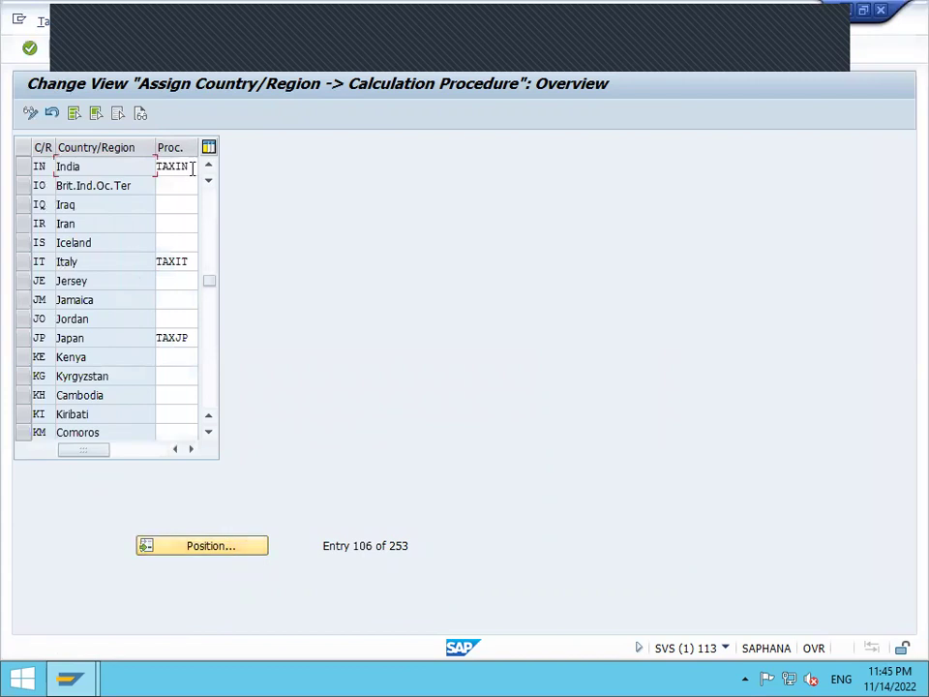
left_click_drag(193, 166, 150, 167)
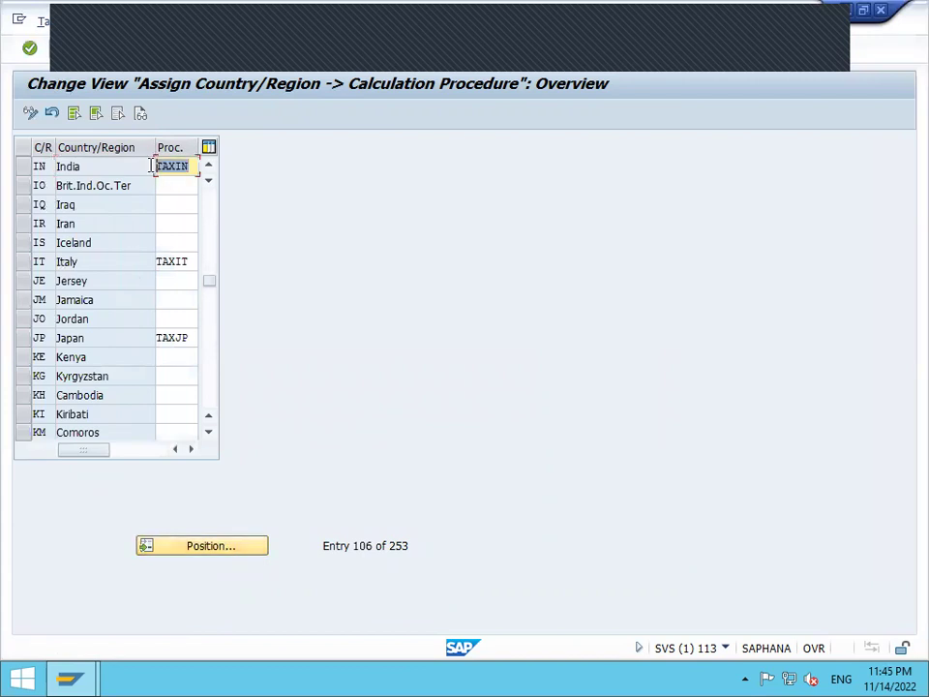
key("ctrl+s")
Start a new incoming invoice with invoice and posting dates of 21.10.2022.
key("F3")
key("F3")
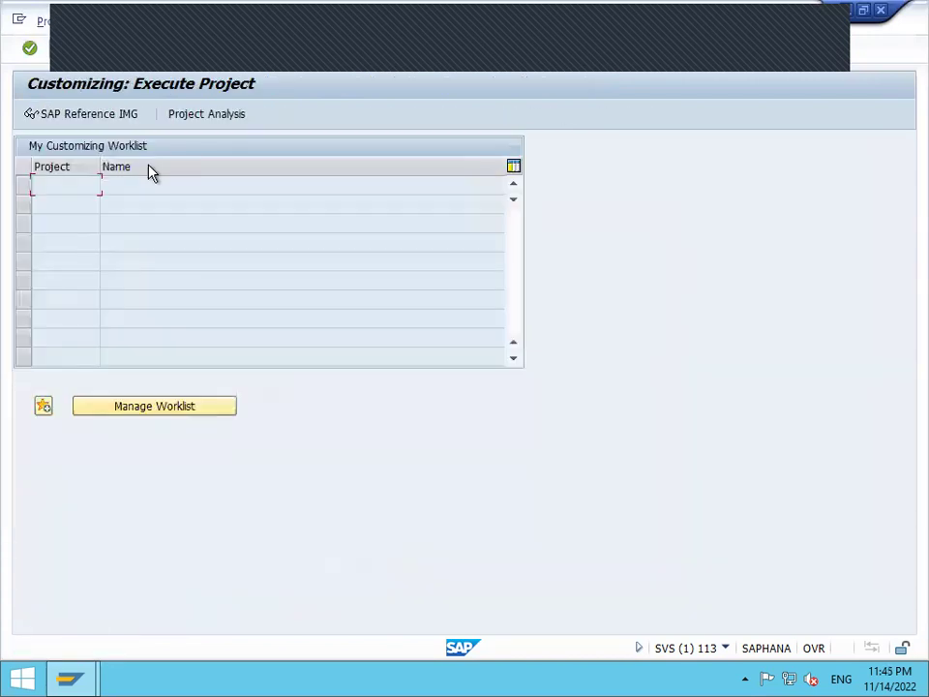
key("F3")
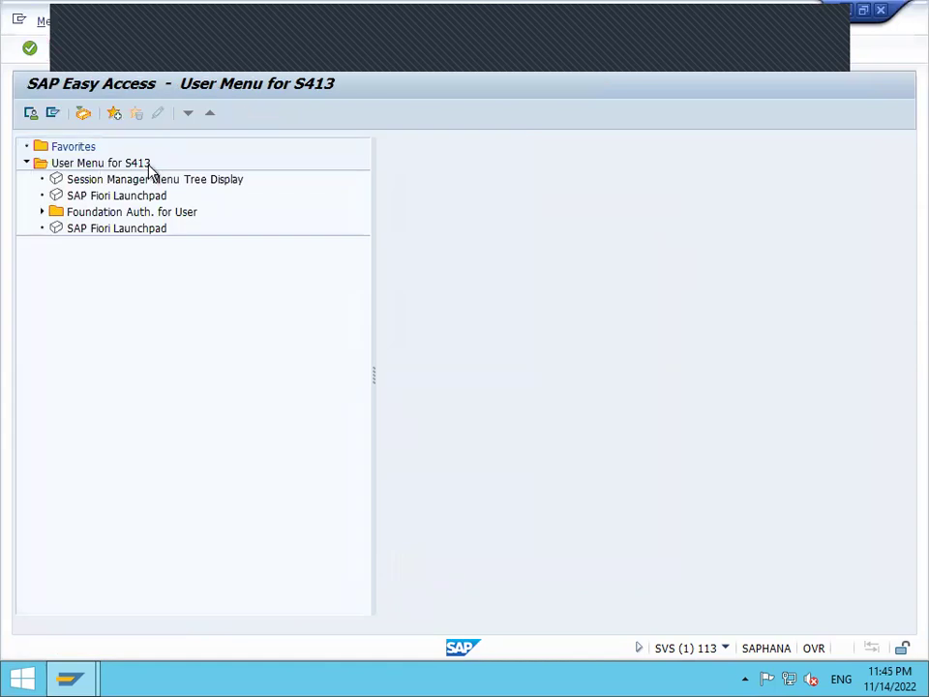
key("Return")
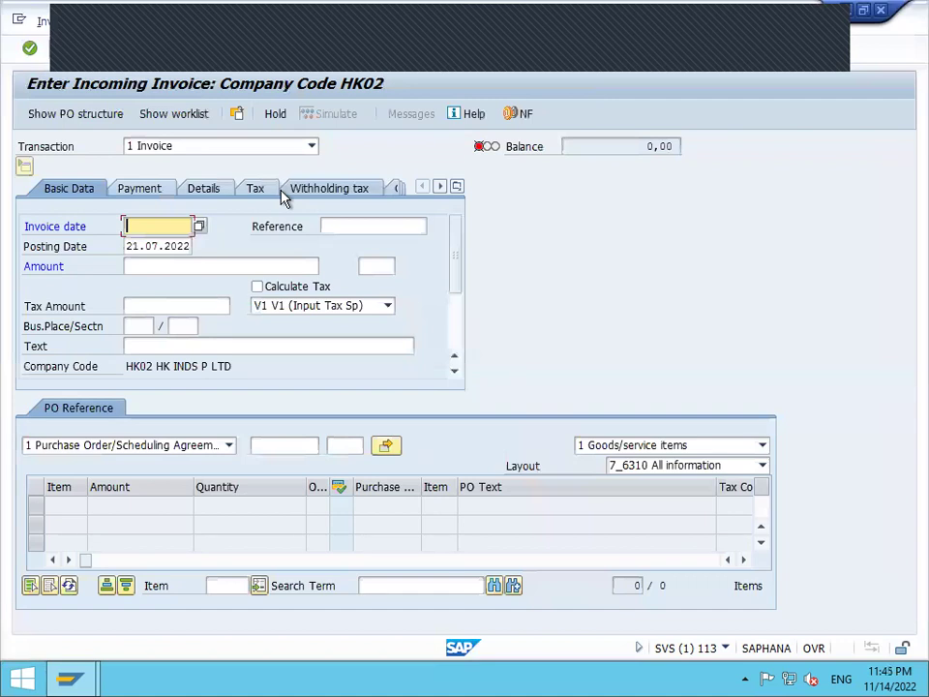
key("Down")
key("Return")
key("Return")
key("Return")
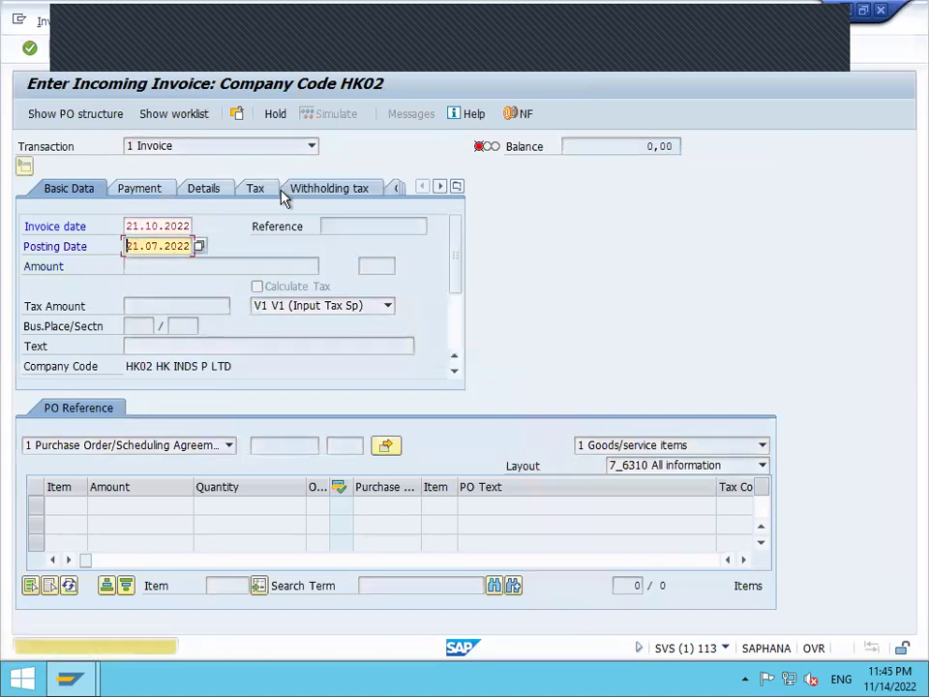
type("10")
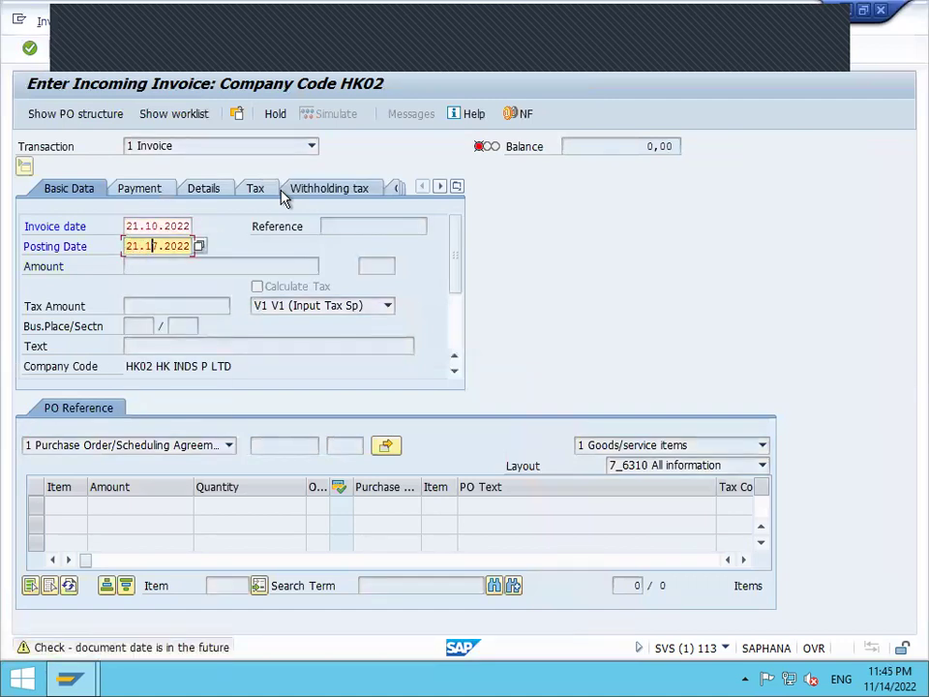
key("Return")
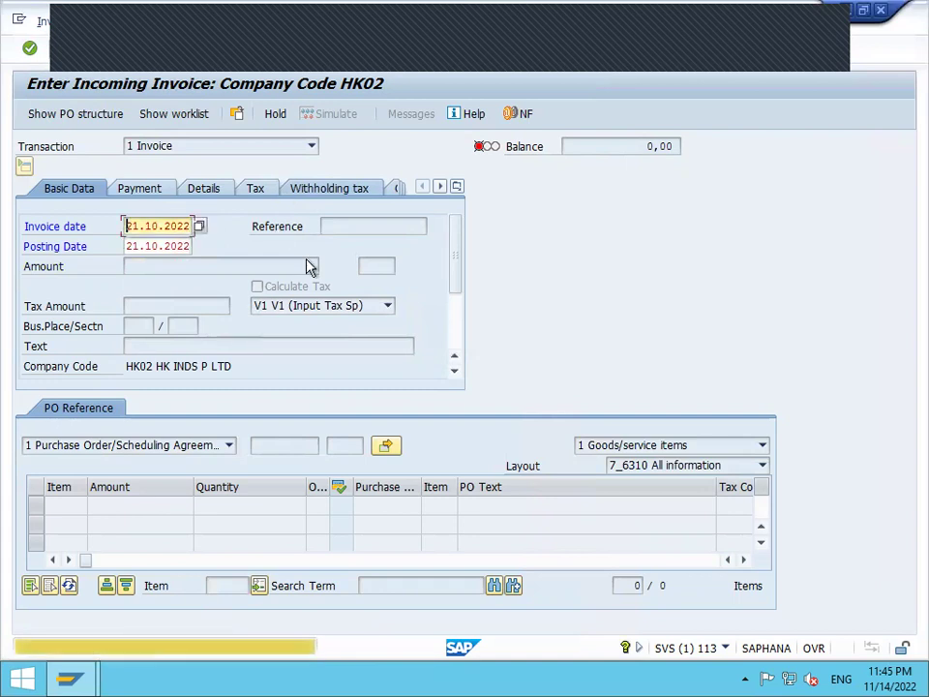
left_click(282, 444)
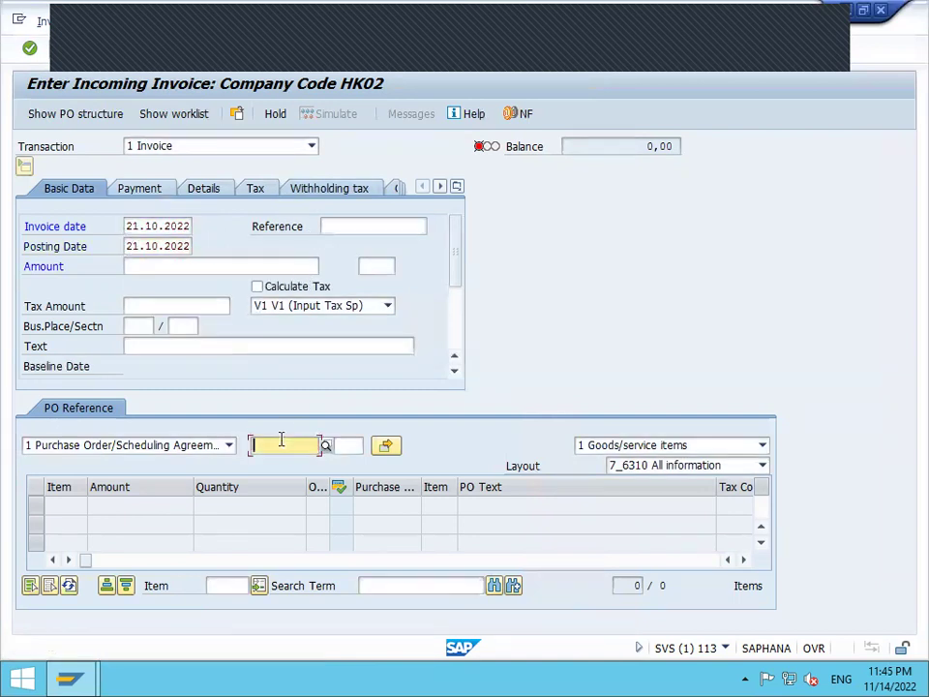
type("4500000191")
key("Return")
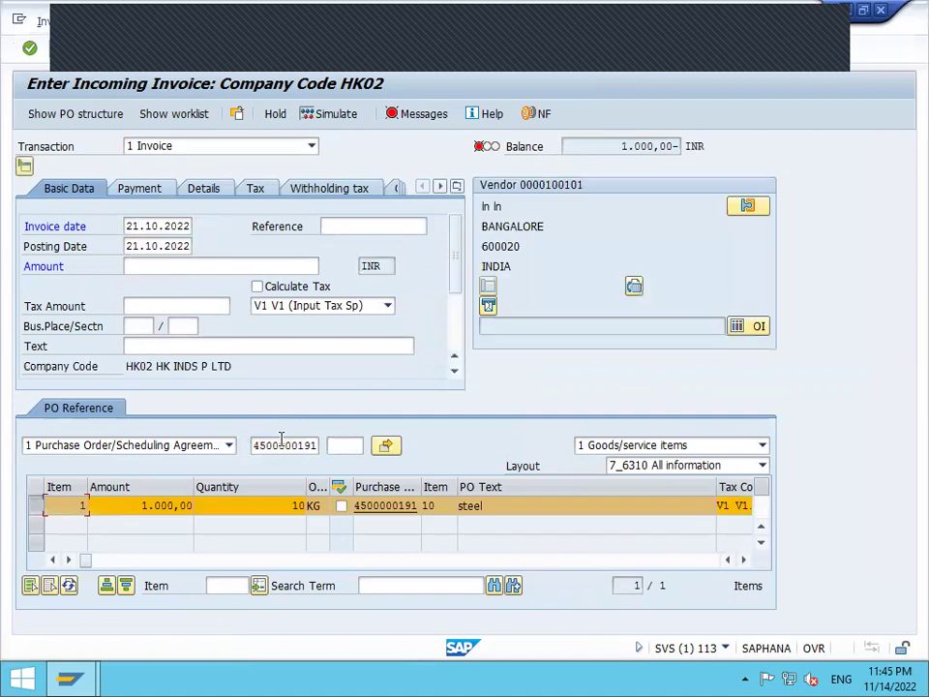
Set tax code A2 on header and line item, with baseline date 30.10.2022.
left_click(374, 306)
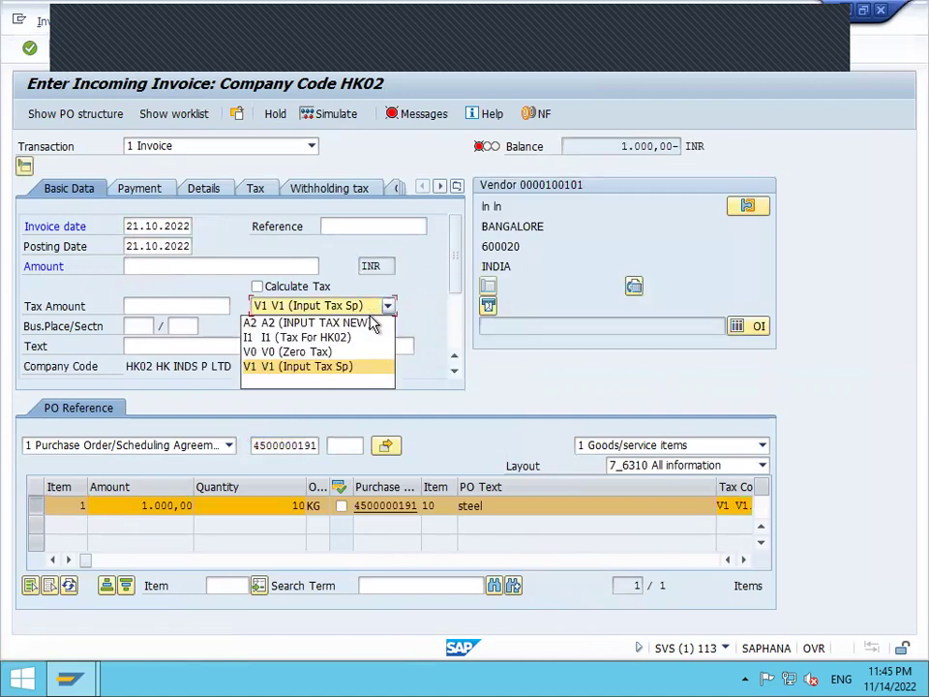
left_click(370, 327)
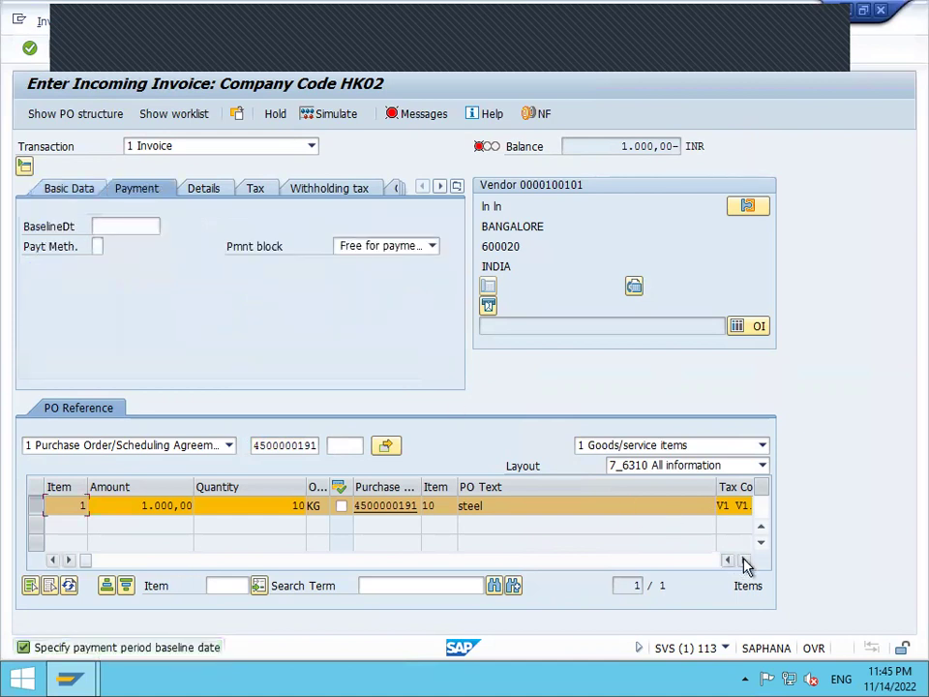
left_click(745, 561)
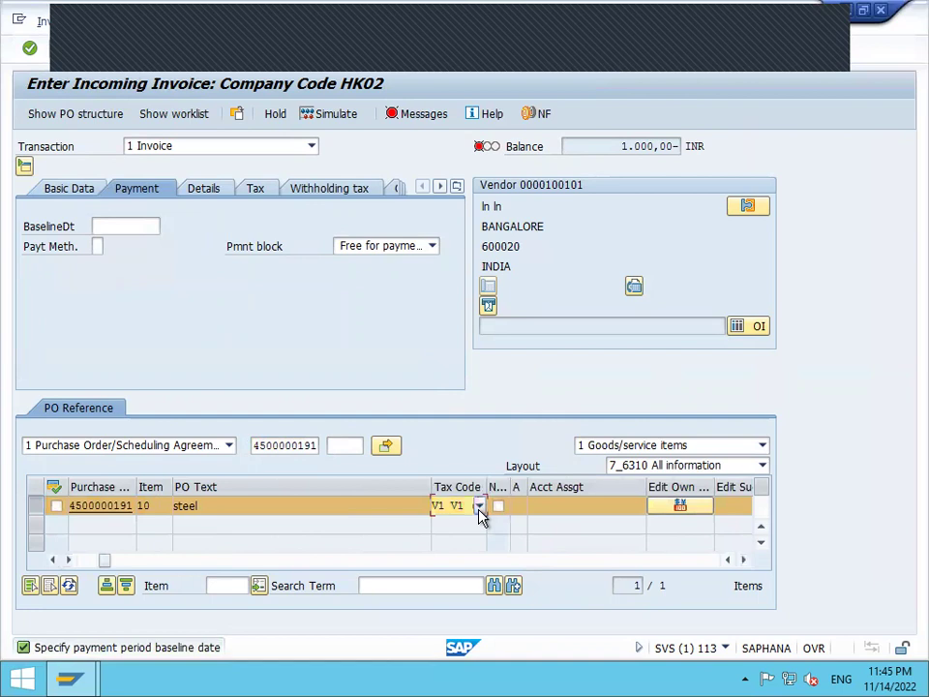
left_click(481, 516)
left_click(441, 523)
key("Return")
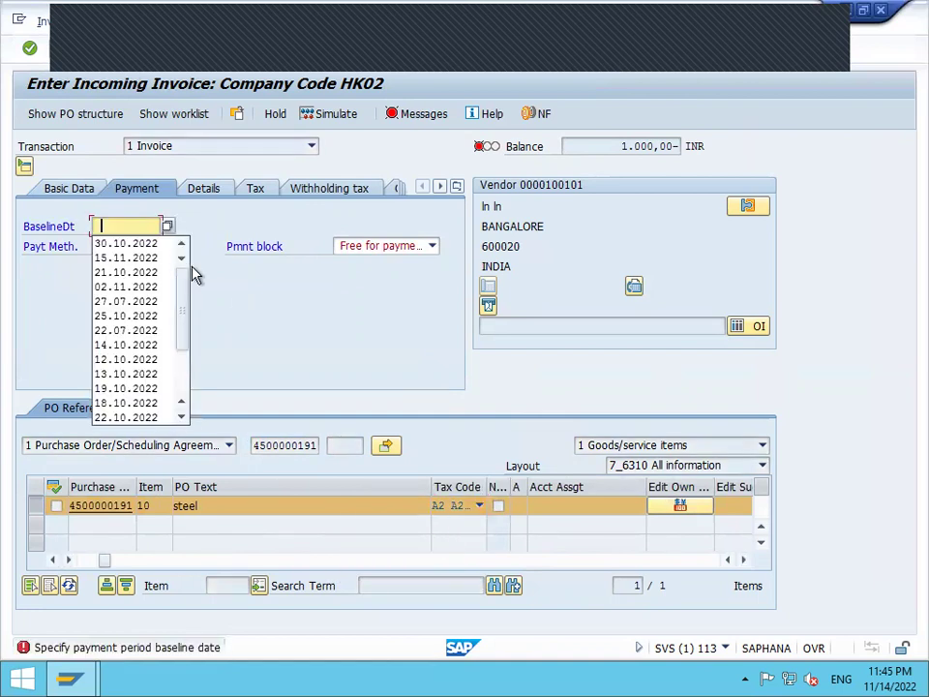
key("Down")
key("Return")
key("Return")
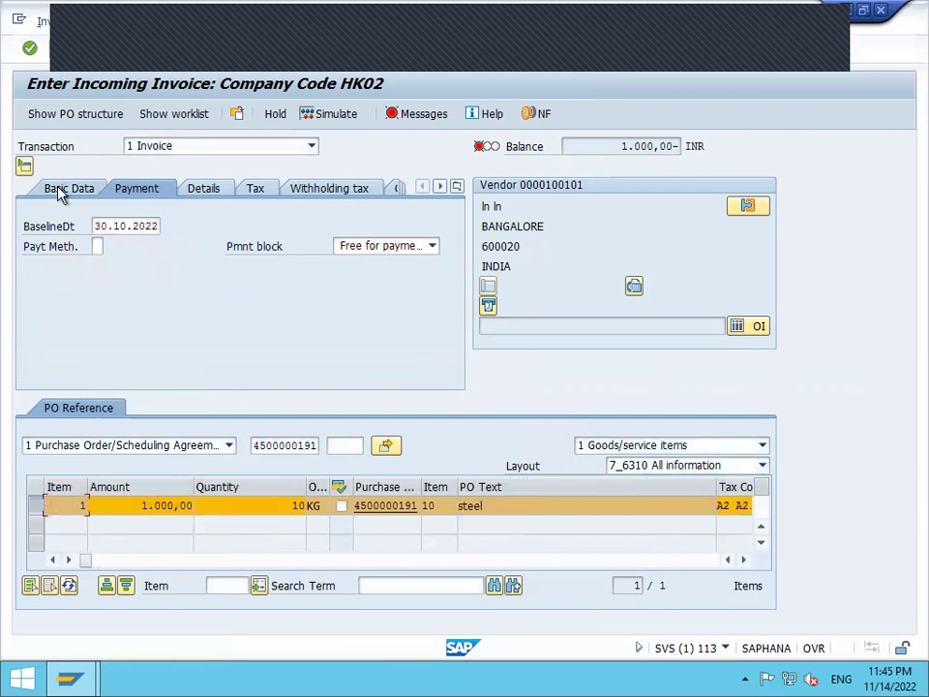
left_click(60, 192)
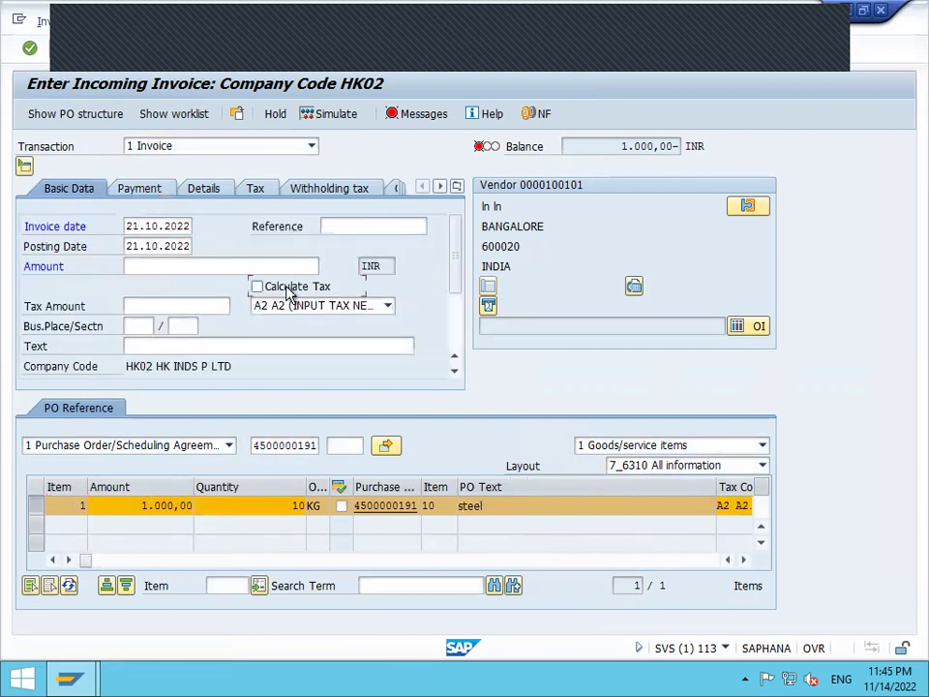
Enable Calculate Tax, set amount 1.050,00, business place HK02 / SSS1 and supply place 22.
left_click(286, 288)
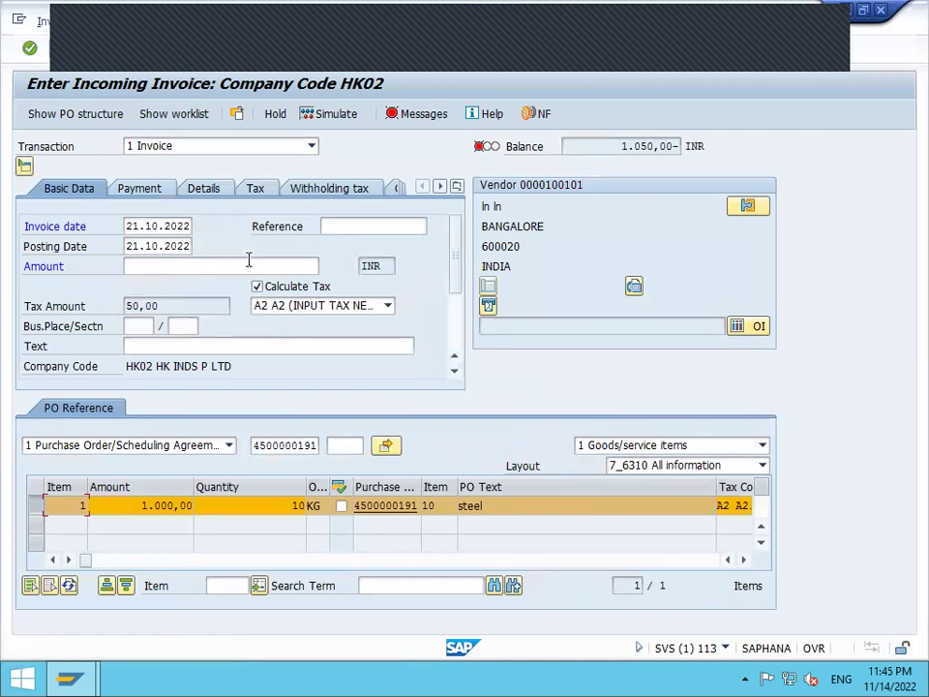
left_click(247, 266)
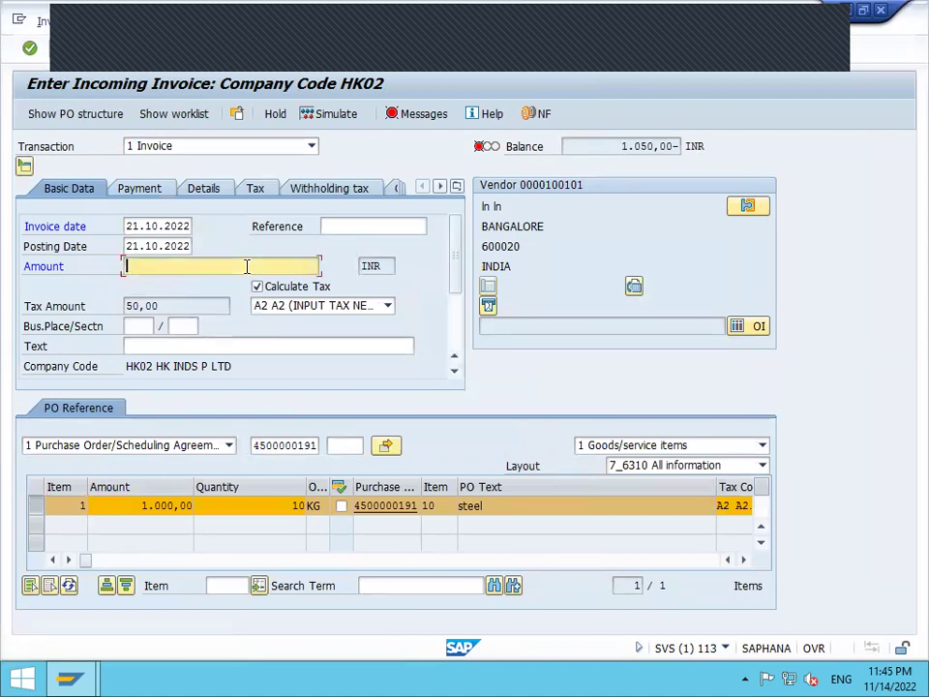
type("1.050")
key("Return")
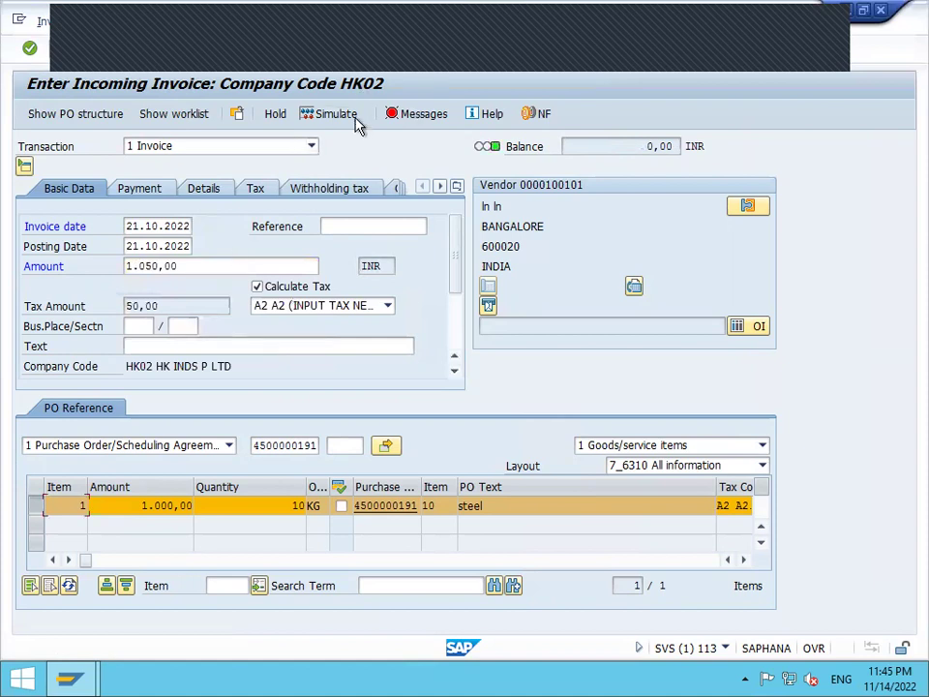
left_click(133, 325)
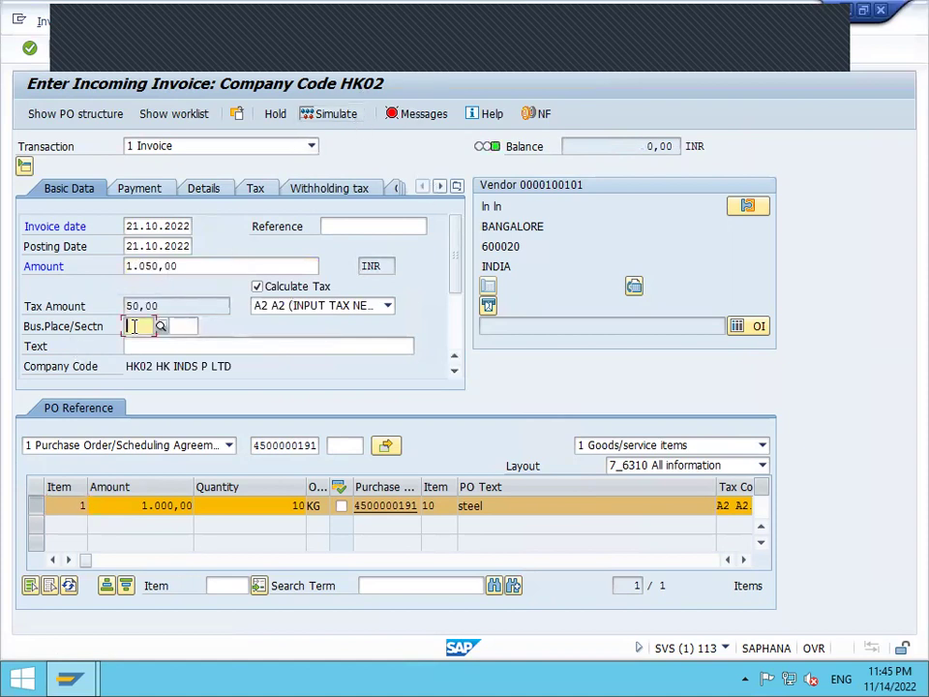
type("HK02 / SSS1")
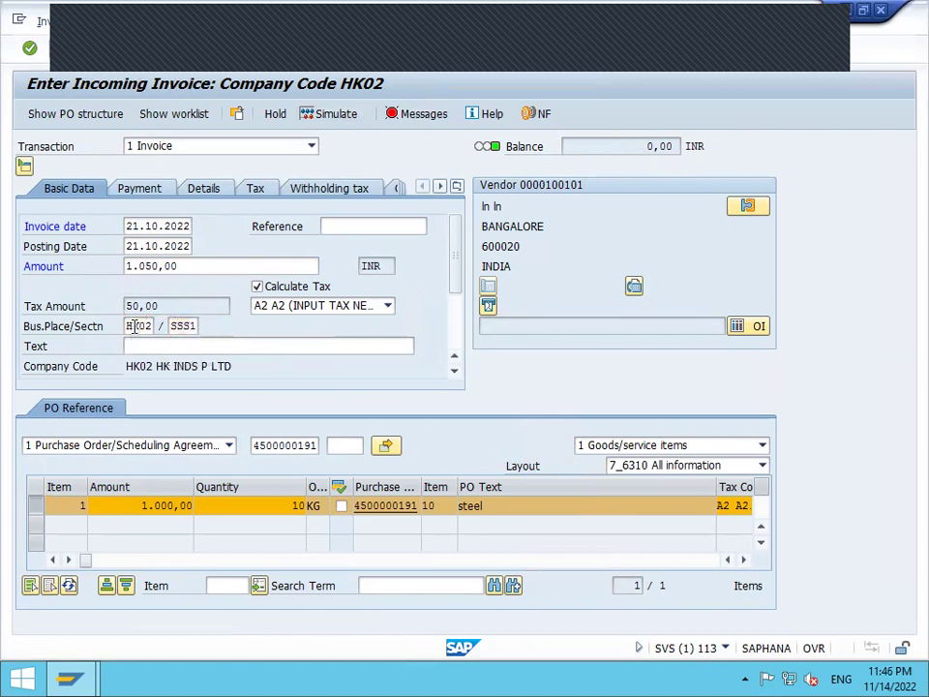
scroll(460, 284, "down", 5)
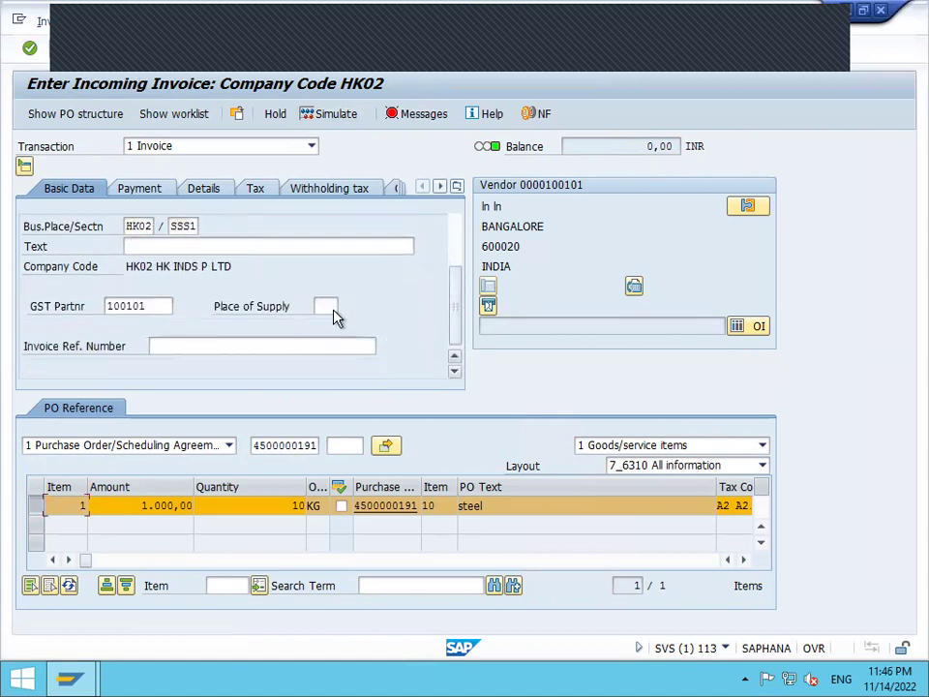
left_click(323, 305)
type("22")
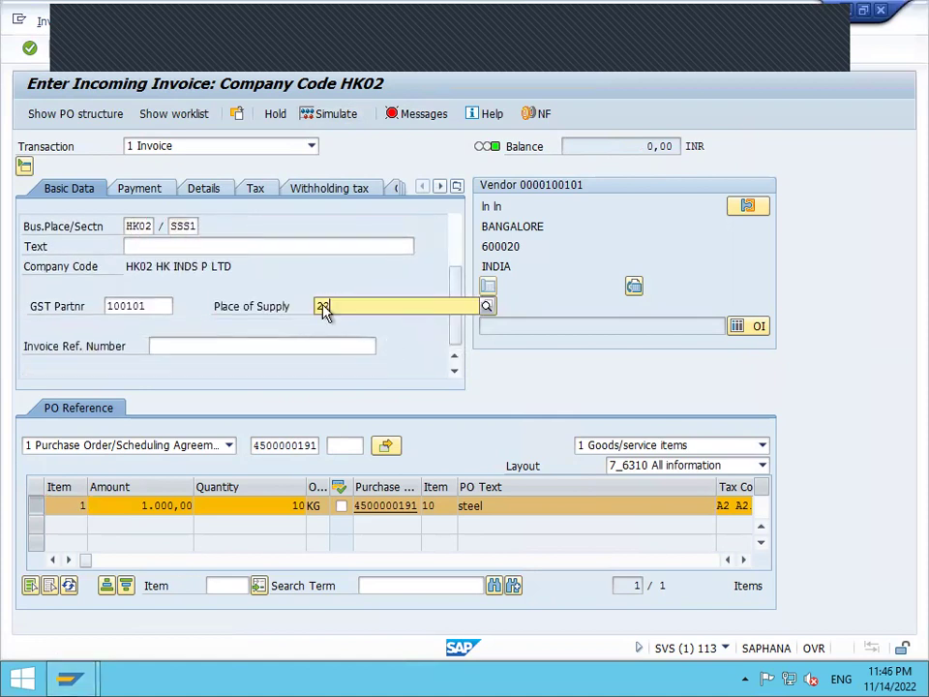
left_click(336, 114)
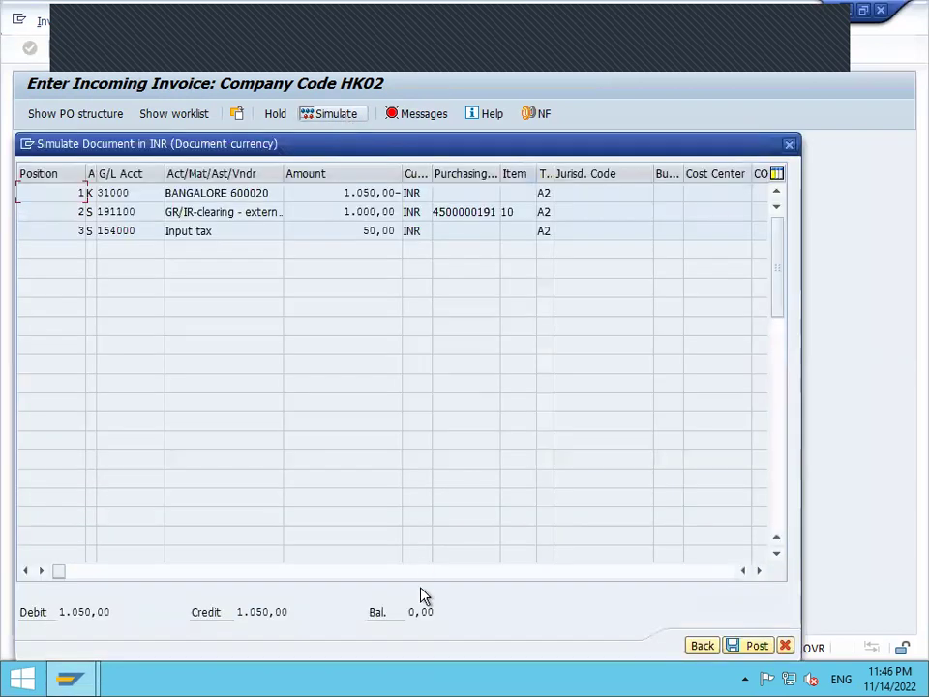
left_click(377, 611)
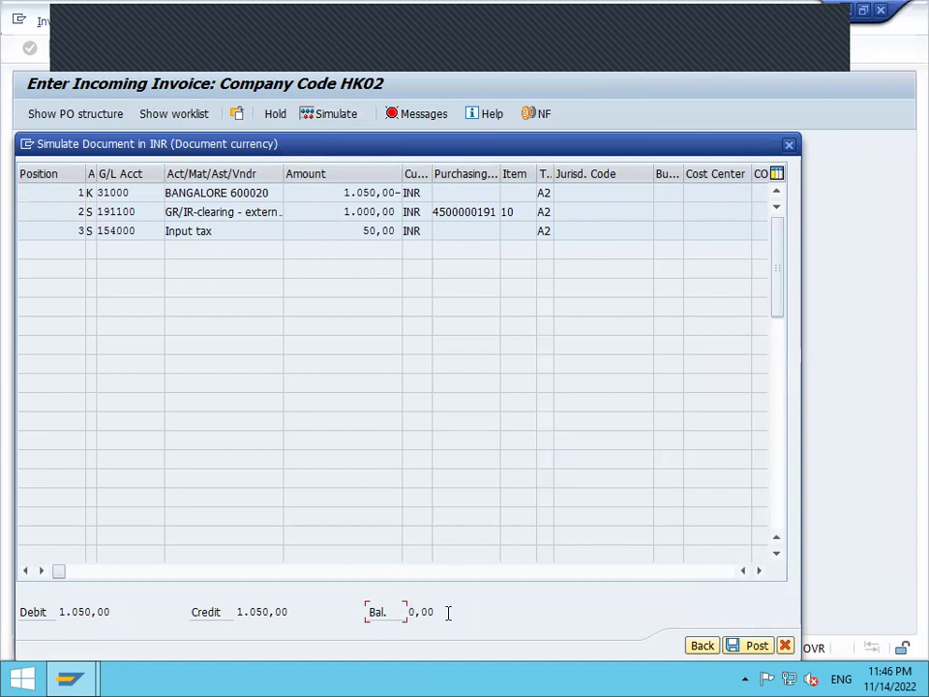
left_click(764, 654)
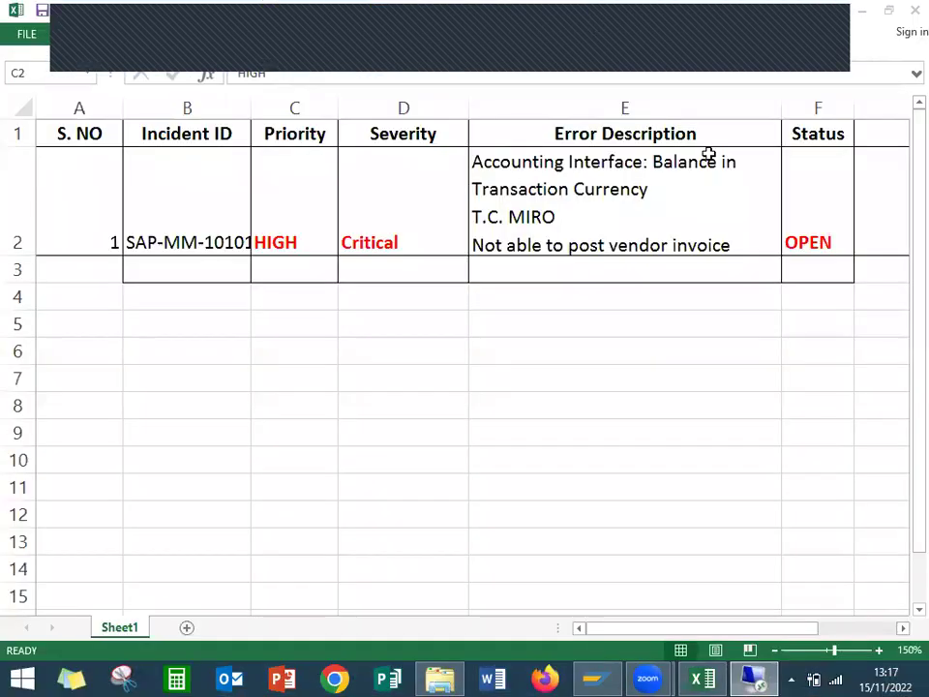
Enter CLOSED as incident SAP-MM-10101's status in cell F2, replacing OPEN.
left_click(829, 238)
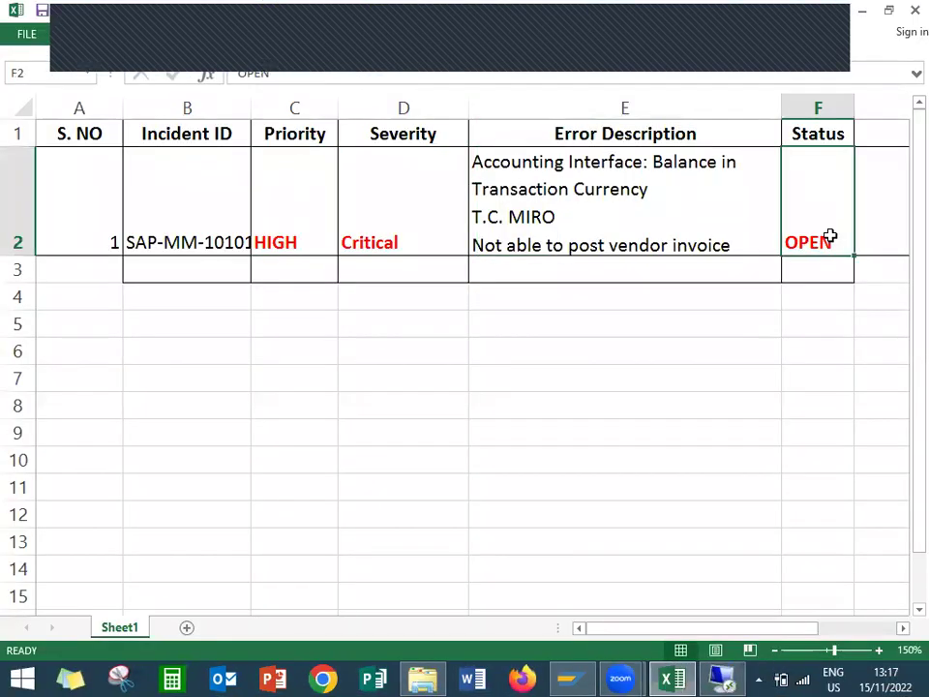
type("CLOSED")
key("Return")
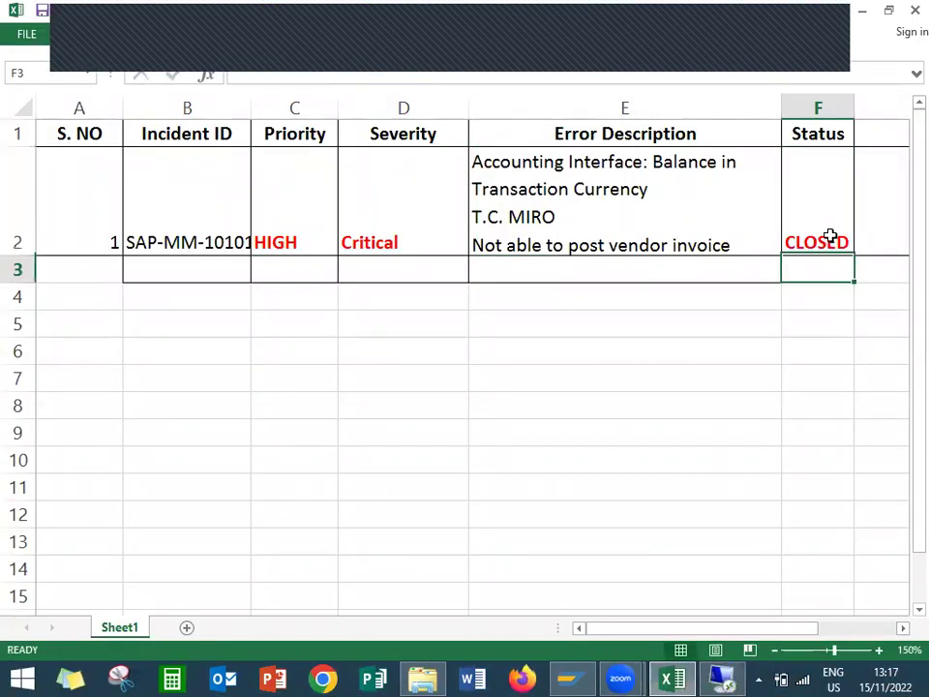